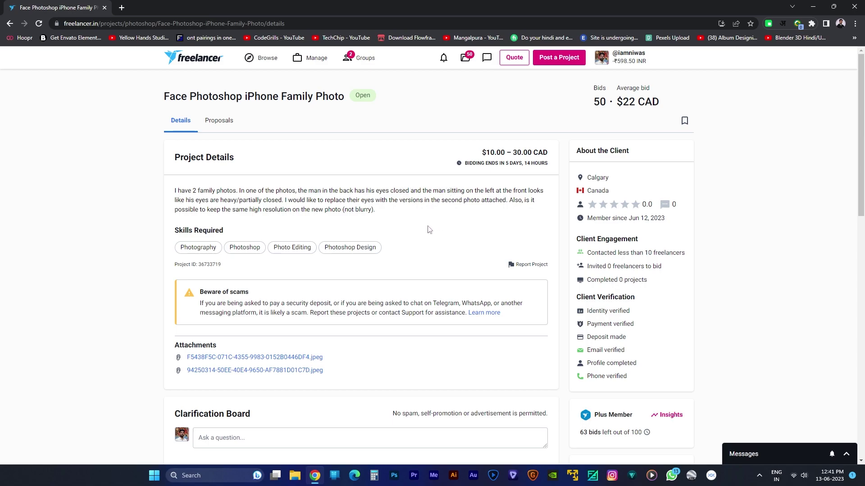
Step: Download both JPEG attachments from the project page and open the two photos side by side in the photo viewer
click(313, 358)
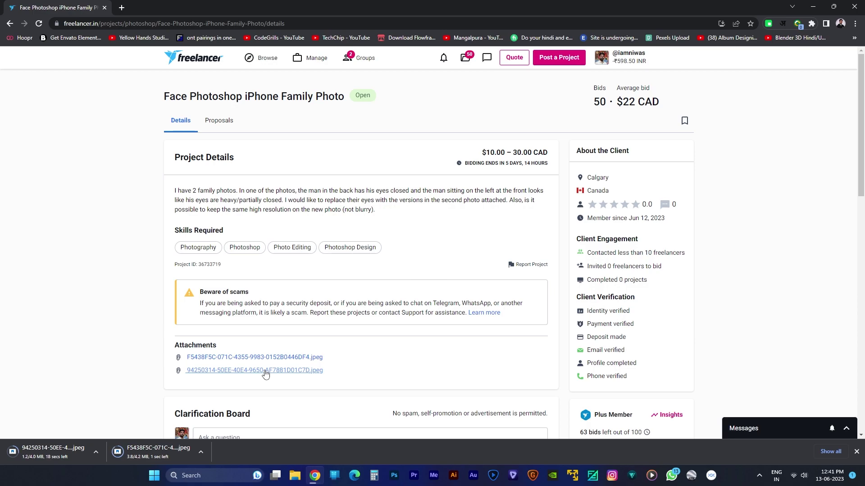
click(150, 450)
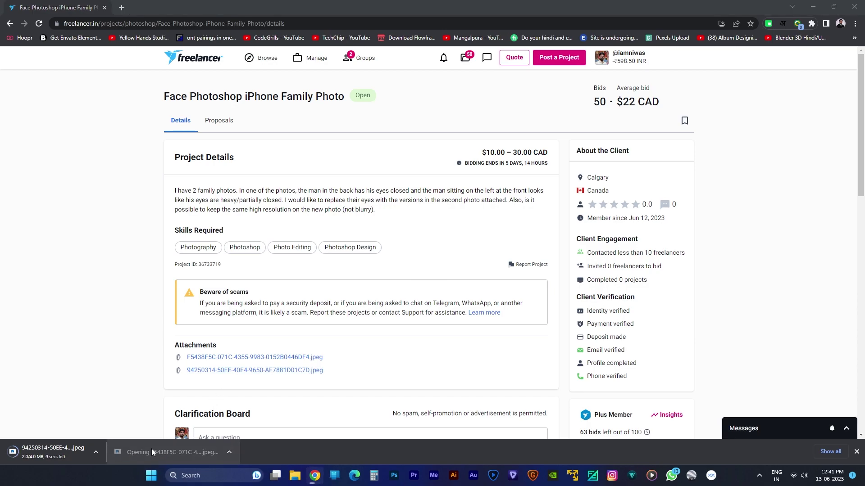
drag(793, 17, 862, 148)
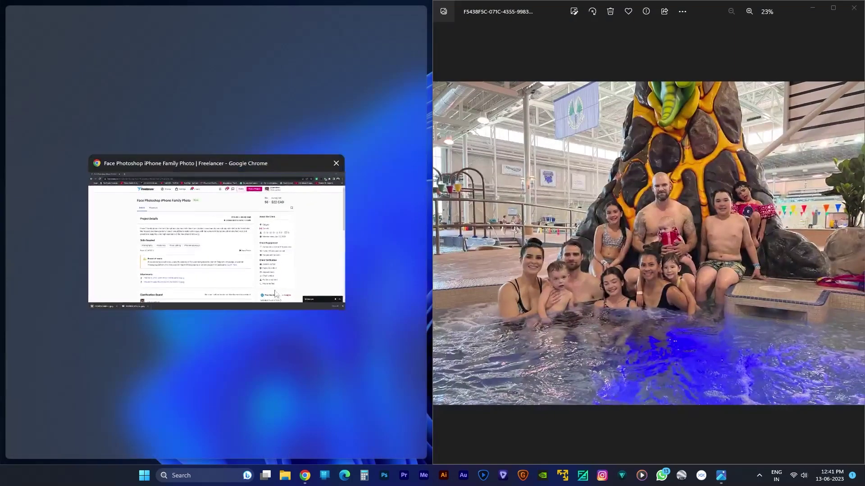
click(311, 293)
click(46, 453)
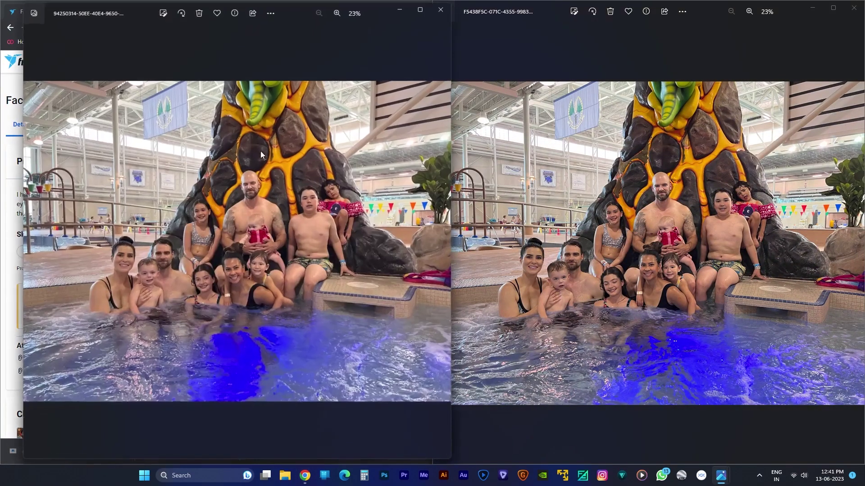
drag(302, 14, 0, 144)
Step: Compare each family member's face and eyes across the two photos at close zoom
scroll(171, 242, up, 5)
drag(170, 242, 350, 183)
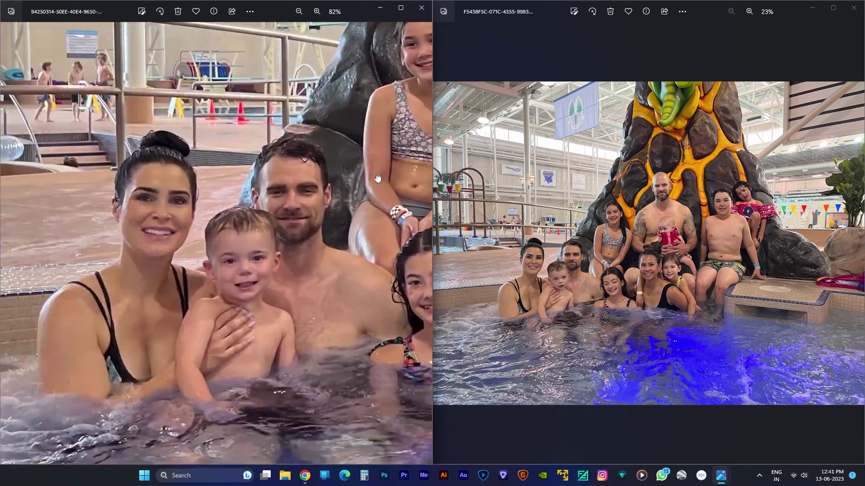
scroll(559, 276, up, 5)
drag(558, 276, 609, 254)
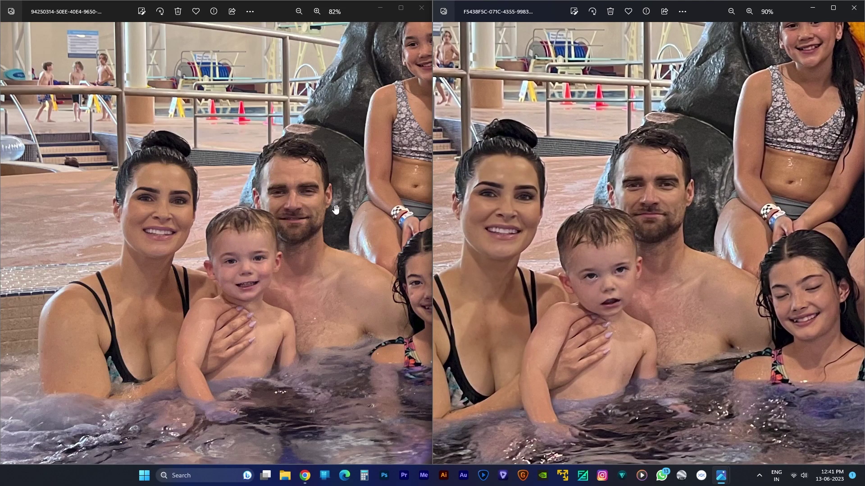
drag(652, 192, 469, 256)
drag(319, 257, 145, 309)
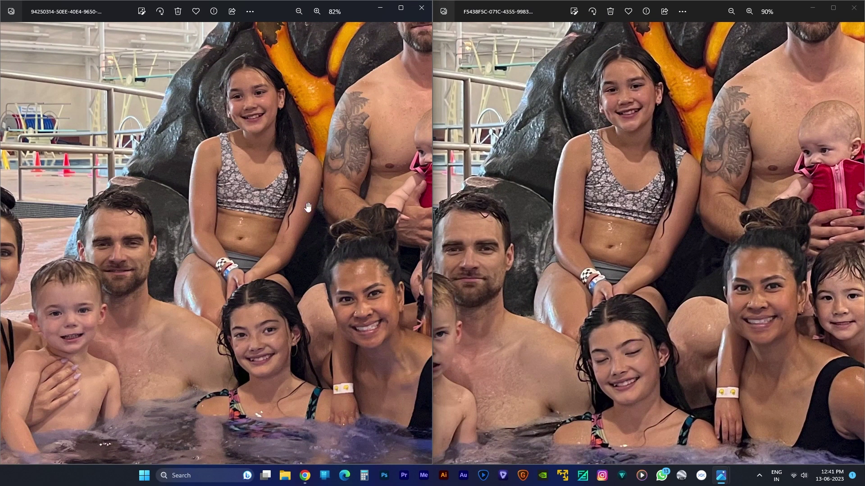
drag(261, 352, 101, 413)
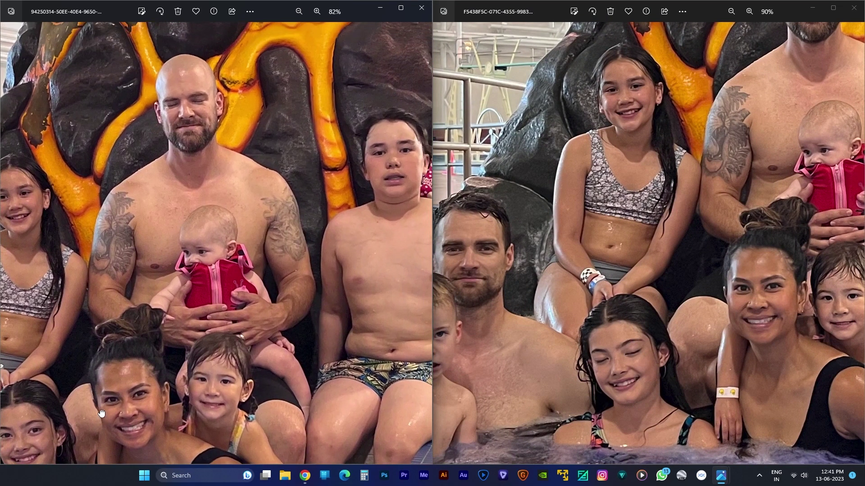
drag(135, 366, 126, 377)
drag(702, 307, 569, 313)
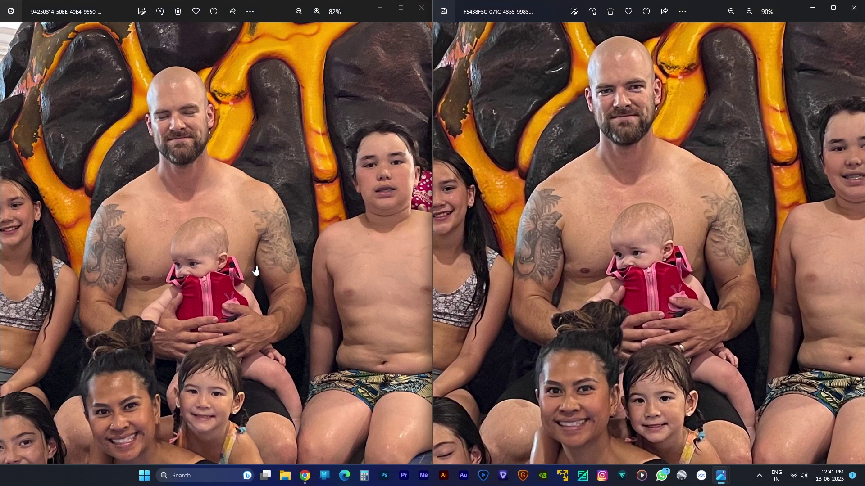
drag(327, 290, 109, 283)
drag(726, 200, 451, 257)
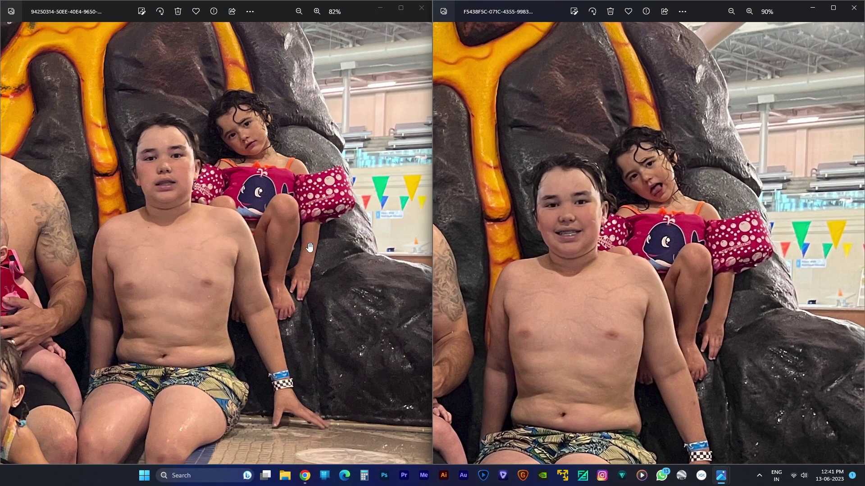
Step: Close both photo viewer windows, clear the browser off the desktop and launch Photoshop
click(854, 7)
click(421, 8)
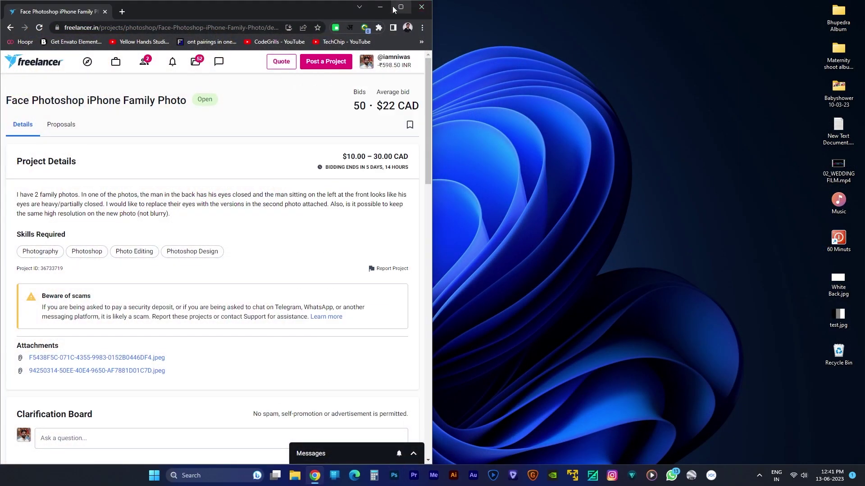
click(398, 6)
key(super+d)
click(400, 479)
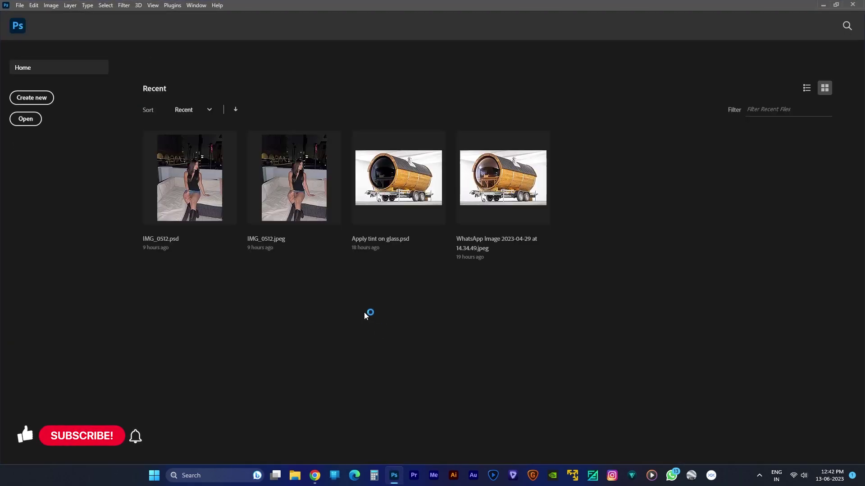
click(25, 120)
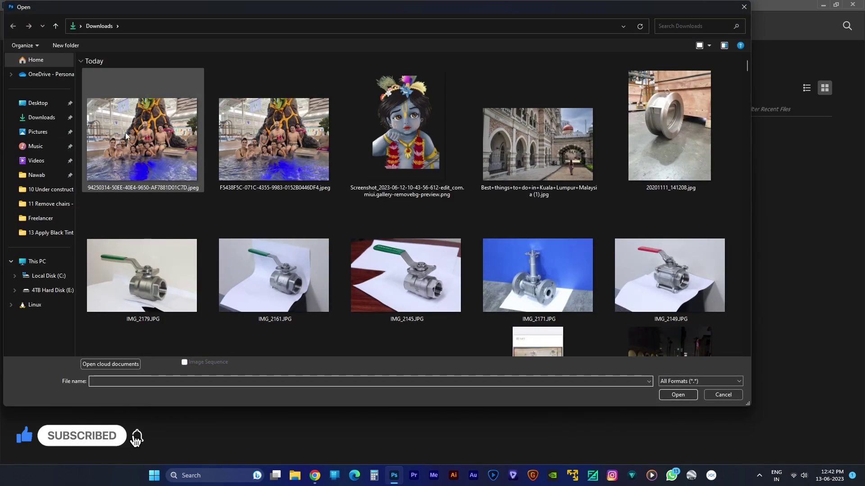
click(129, 132)
ctrl+click(270, 142)
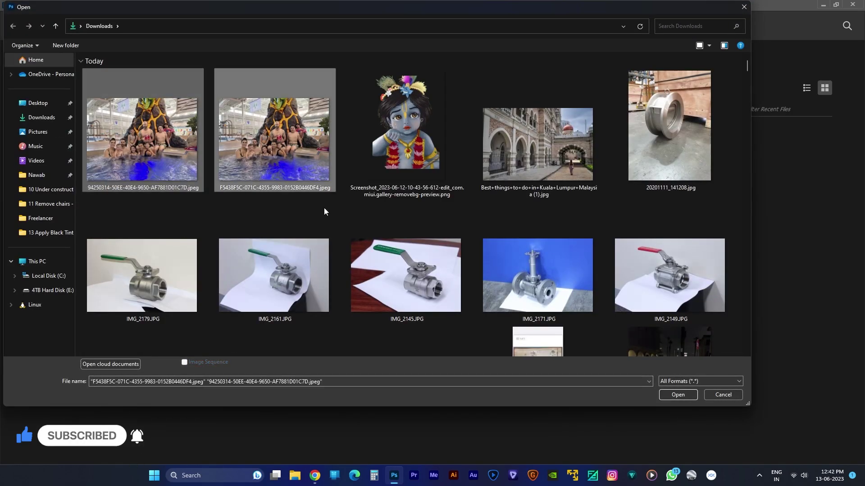
click(678, 394)
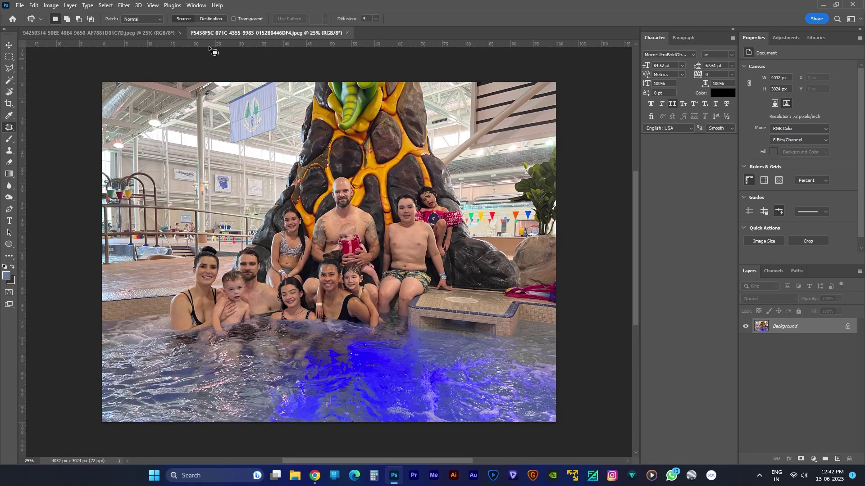
Step: Compare the two open photo documents, examining which people have closed eyes in each
click(152, 33)
click(217, 35)
click(146, 36)
click(224, 34)
click(157, 33)
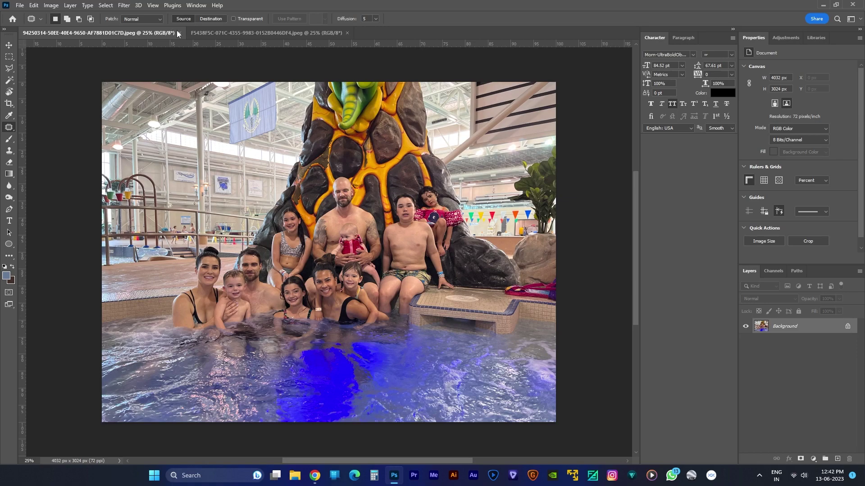
scroll(202, 313, up, 3)
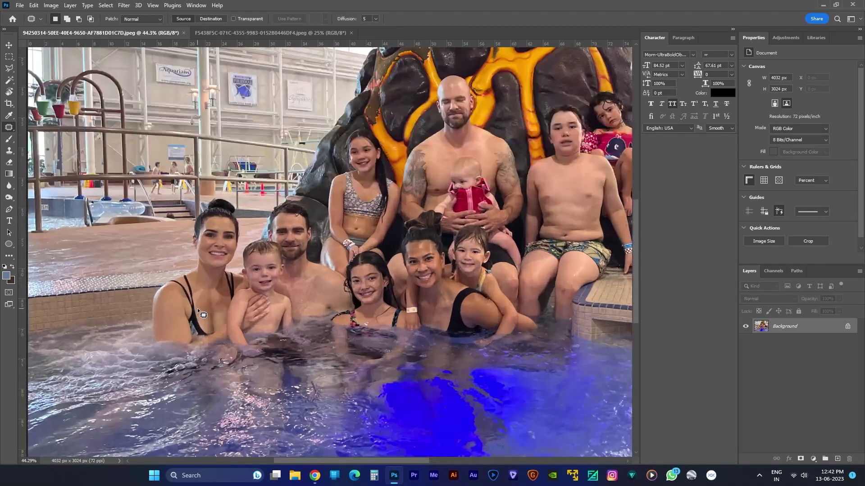
key(v)
click(404, 234)
key(Escape)
drag(415, 201, 303, 257)
click(213, 33)
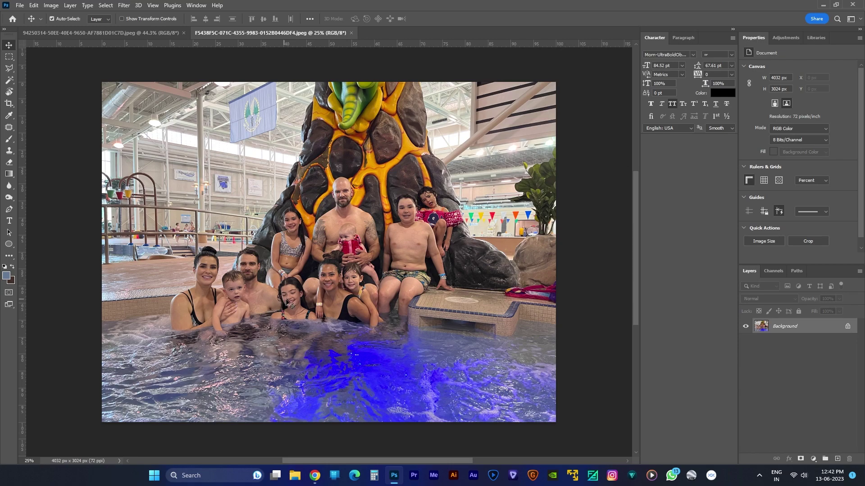
scroll(270, 295, up, 5)
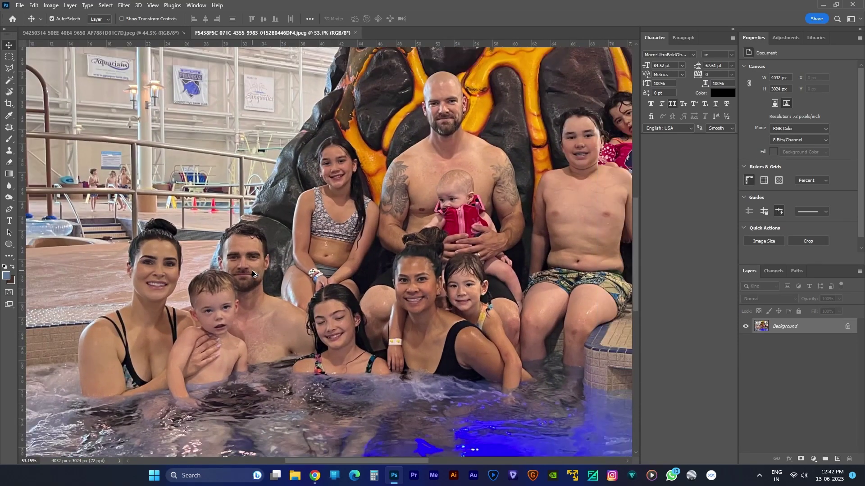
drag(462, 220, 427, 211)
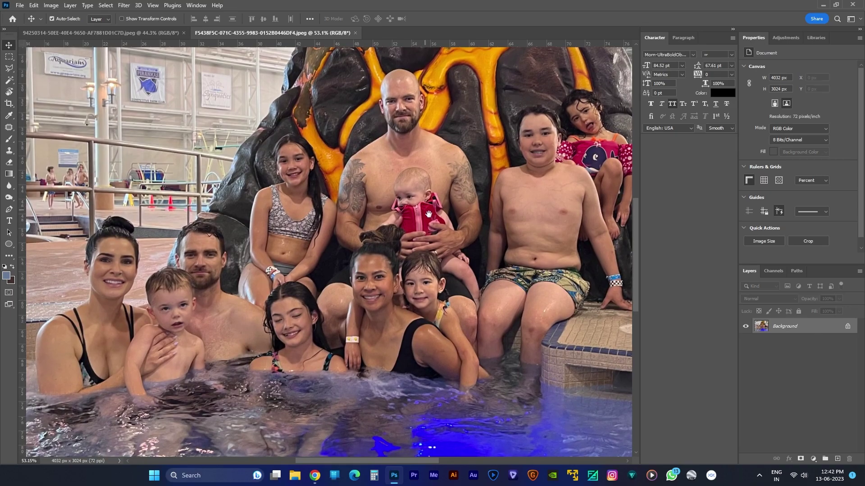
click(152, 29)
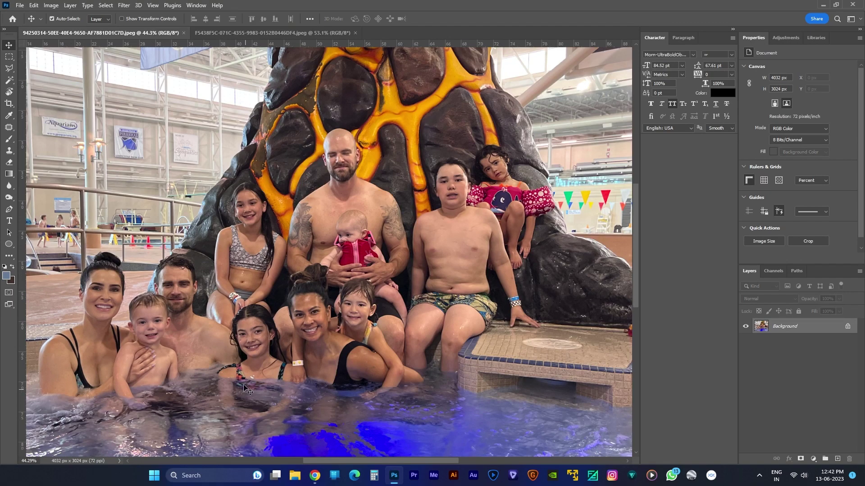
Step: Select the front girl's open-eyed face in the 94250314 photo with a freehand Lasso outline and feather the selection by 1 pixel
scroll(243, 387, up, 6)
key(l)
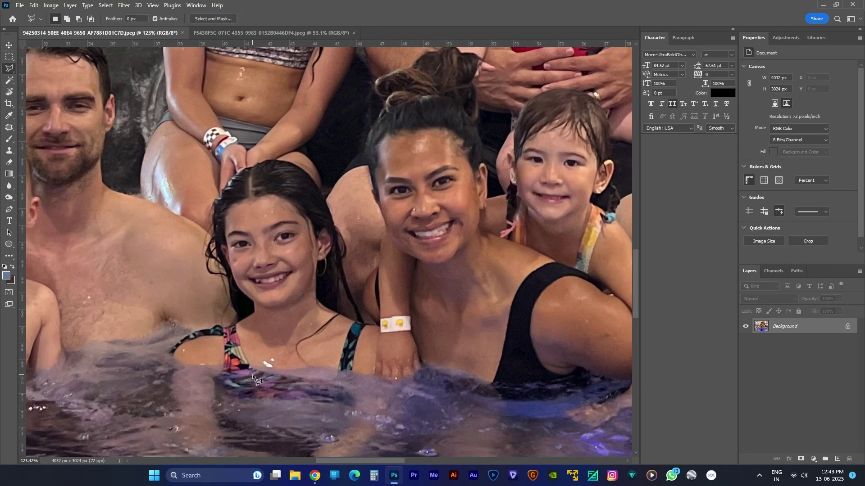
scroll(276, 331, up, 3)
key(shift+l)
key(shift+l)
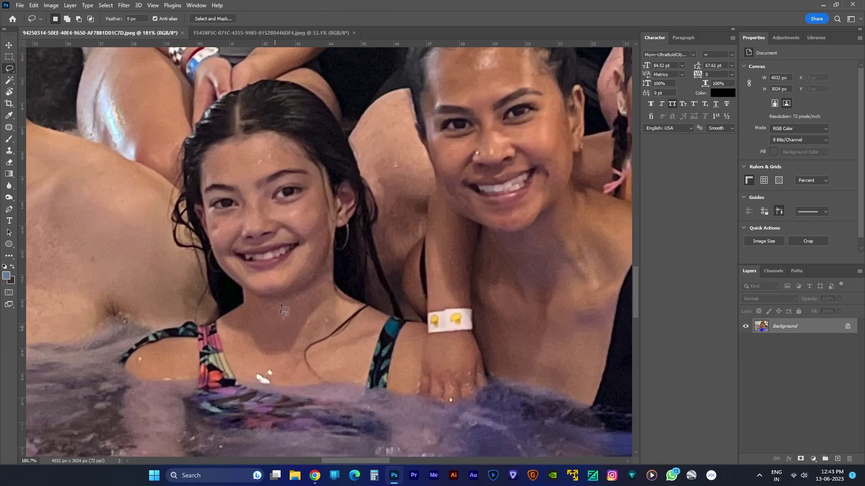
scroll(288, 259, up, 7)
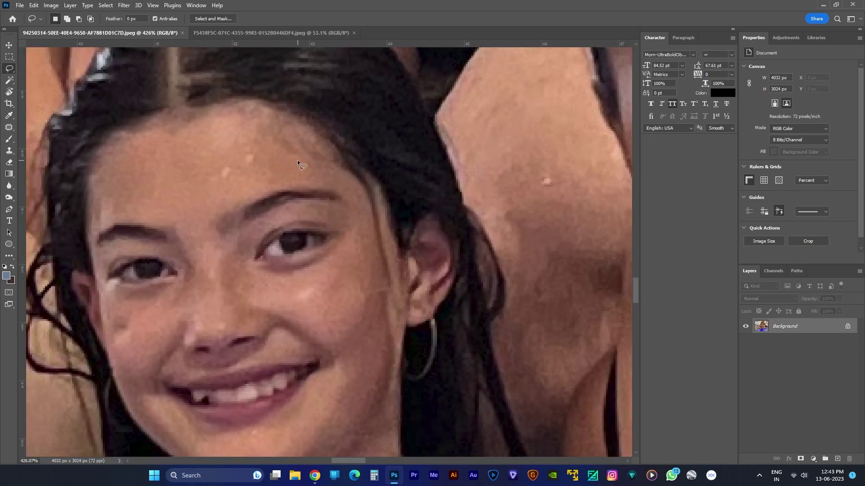
mouse_move(297, 160)
mouse_down()
mouse_move(252, 140)
mouse_move(167, 165)
mouse_move(100, 204)
mouse_move(88, 237)
mouse_move(92, 263)
mouse_up()
mouse_move(105, 321)
mouse_down()
mouse_move(142, 417)
mouse_move(177, 457)
mouse_move(206, 470)
mouse_up()
mouse_move(289, 471)
mouse_down()
mouse_move(330, 448)
mouse_move(363, 410)
mouse_move(380, 360)
mouse_move(363, 207)
mouse_move(341, 179)
mouse_move(300, 163)
mouse_up()
key(shift+F6)
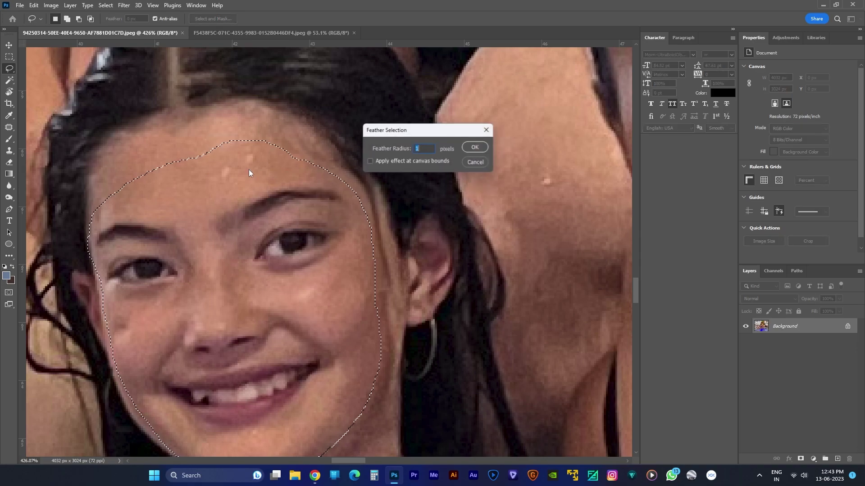
key(Return)
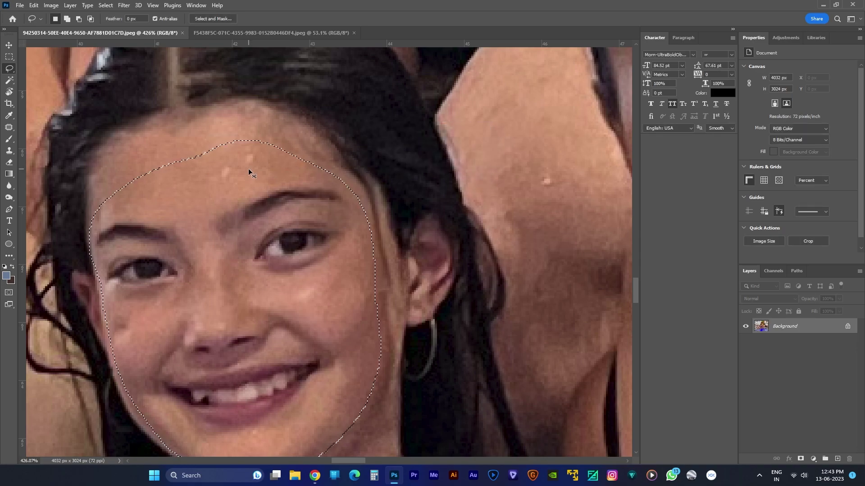
Step: Copy the selected face to its own layer and paste it into the F5438F5C photo
right_click(243, 190)
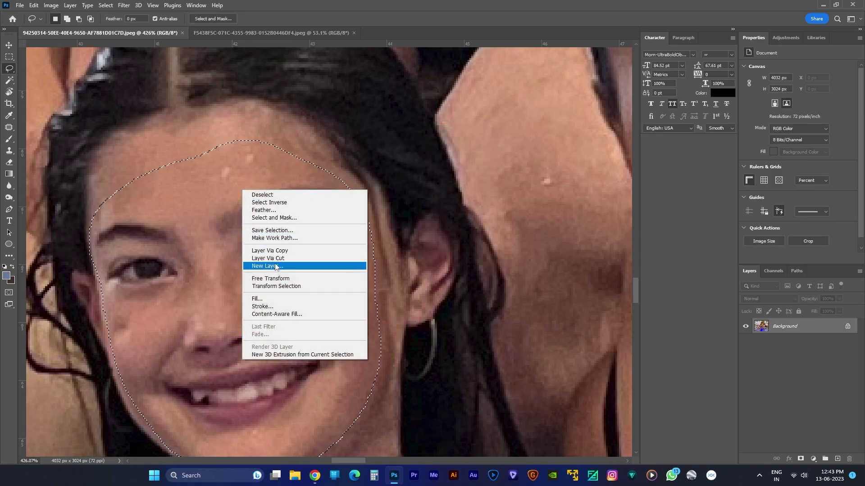
click(269, 251)
click(234, 32)
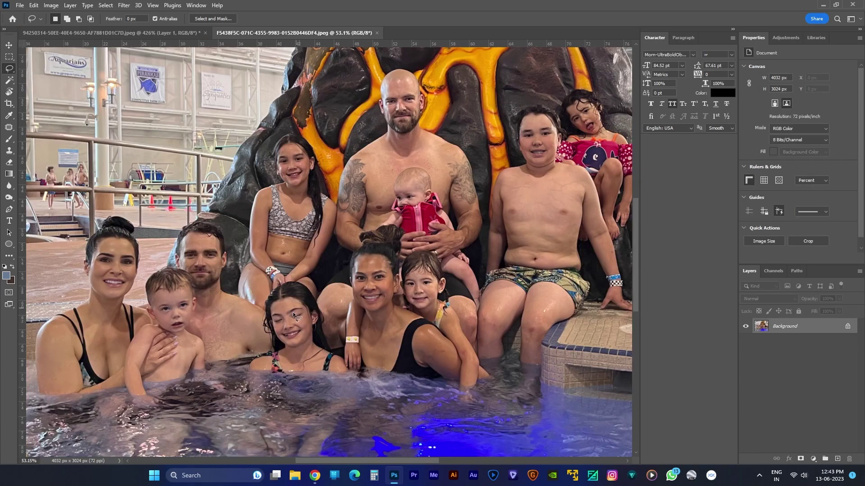
key(ctrl+v)
Step: Move the pasted face over the front girl's closed-eyed face and set its layer opacity to 50%
scroll(329, 283, up, 5)
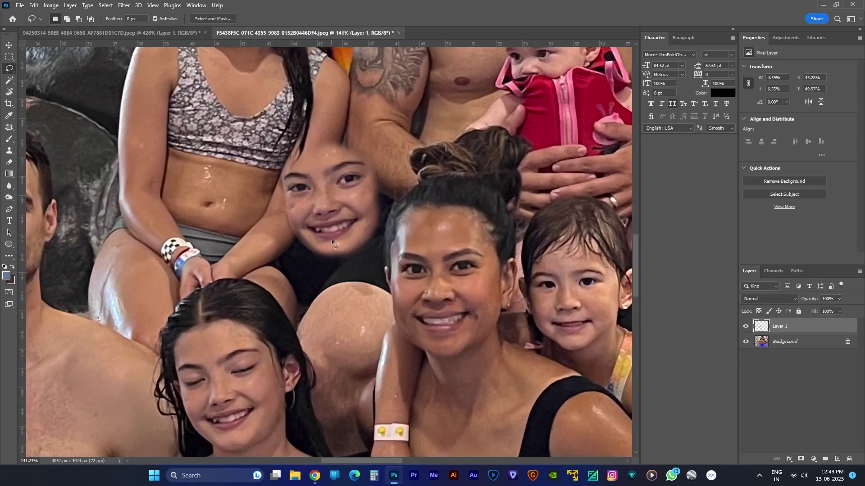
key(v)
drag(336, 197, 226, 388)
scroll(227, 388, up, 3)
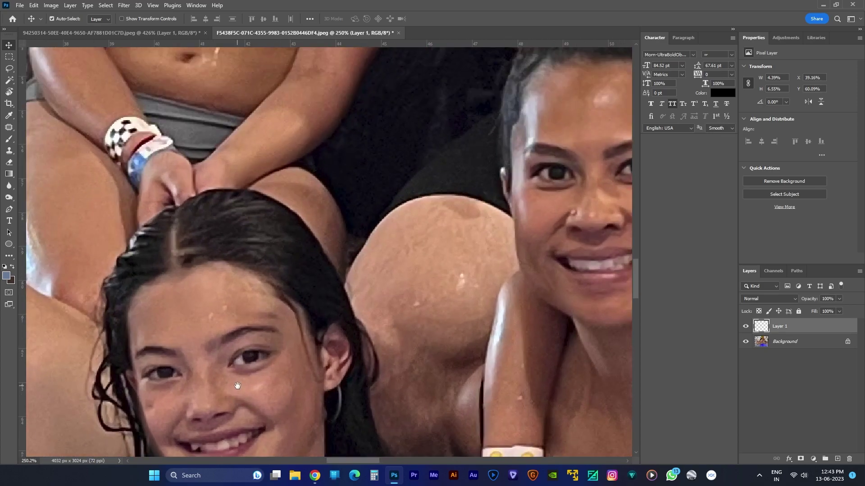
text(50)
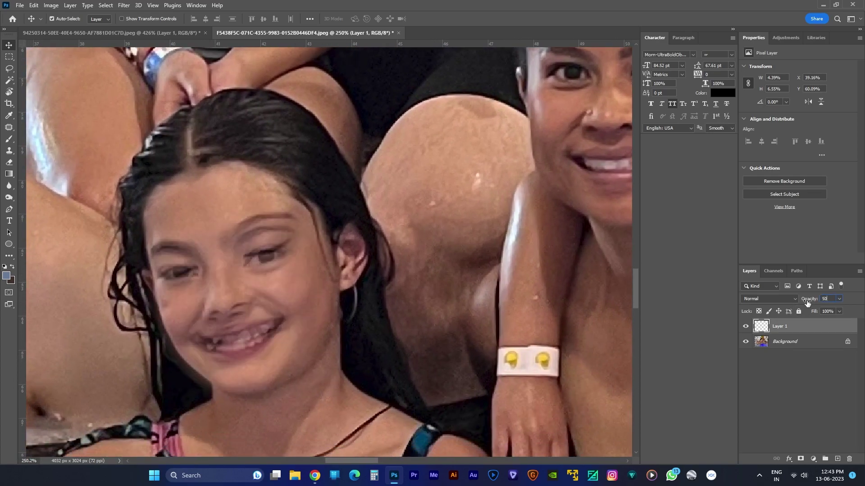
Step: Nudge the half-transparent pasted face upward until its features line up with the front girl's face beneath
key(Up)
key(Up)
key(Up)
key(Up)
key(Up)
key(Up)
key(Up)
key(Up)
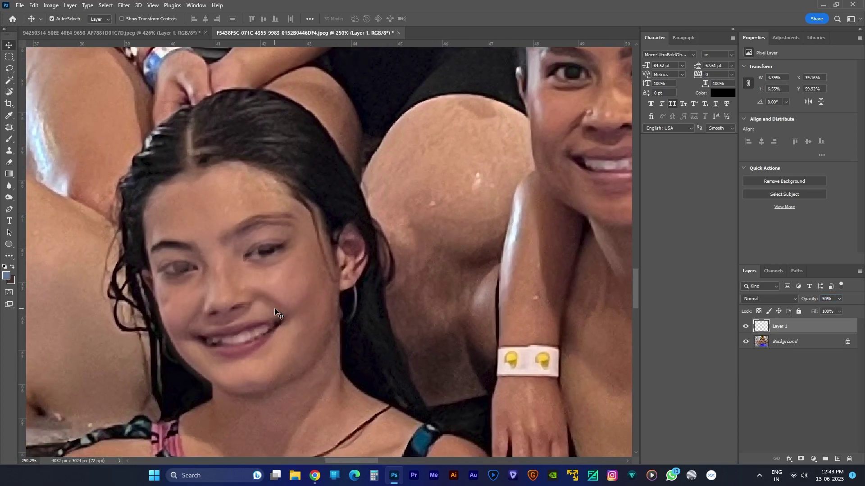
key(Down)
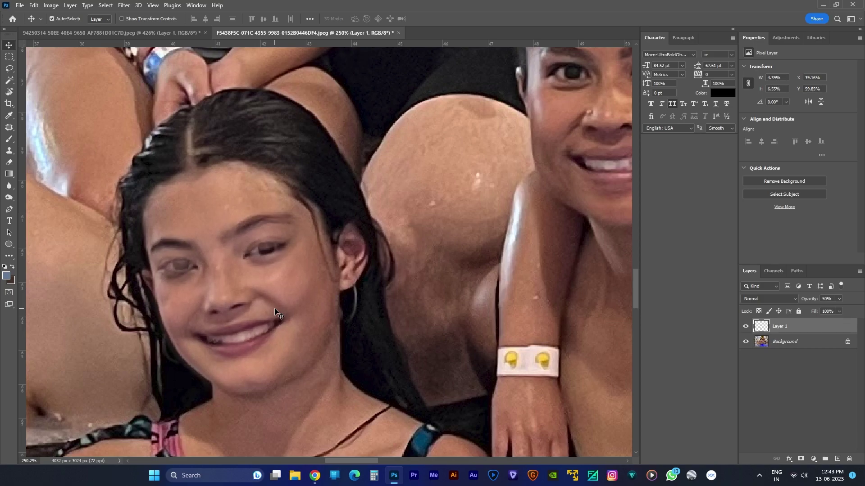
scroll(261, 310, up, 3)
key(Up)
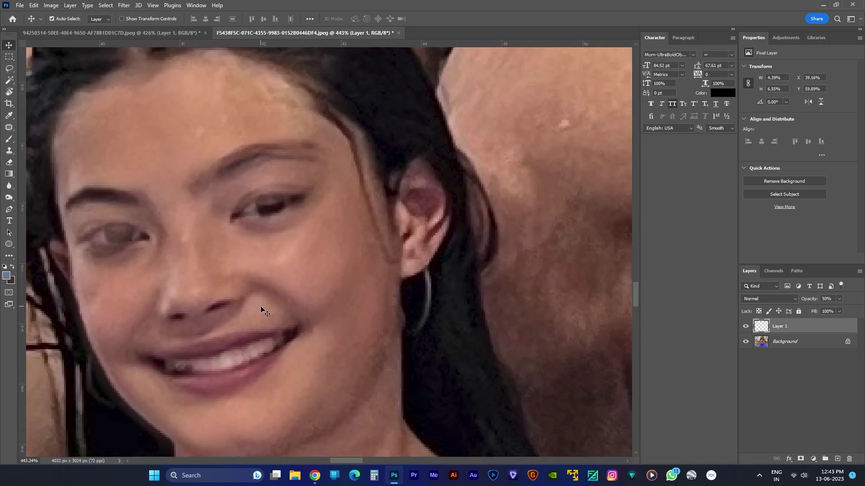
key(Up)
key(Up)
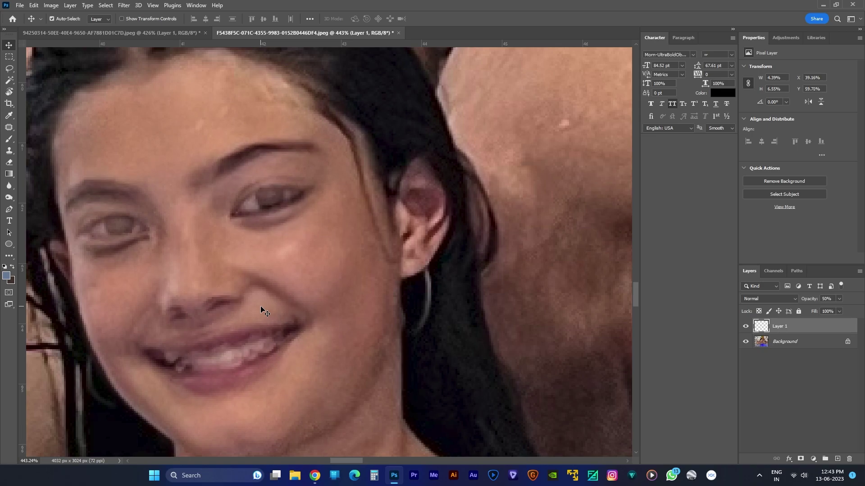
Step: Restore the face layer's opacity to 100% and nudge the face slightly to the right and down
drag(807, 300, 854, 305)
scroll(336, 329, down, 5)
scroll(318, 325, up, 3)
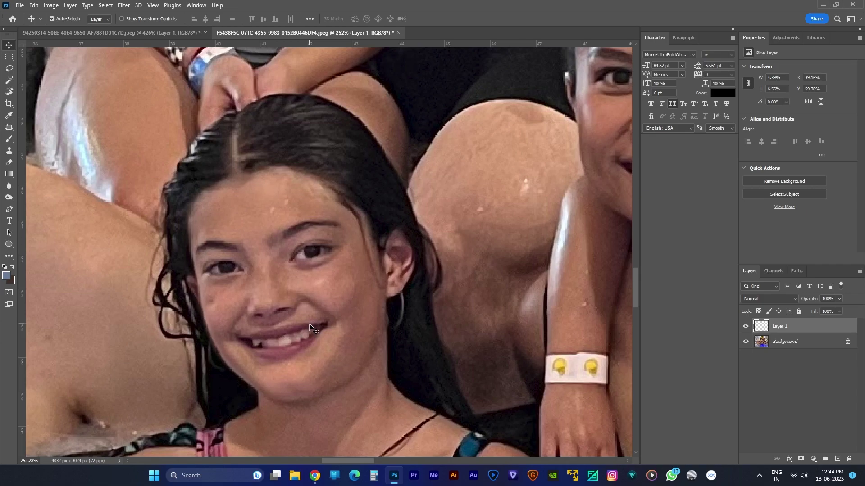
key(Right)
key(Down)
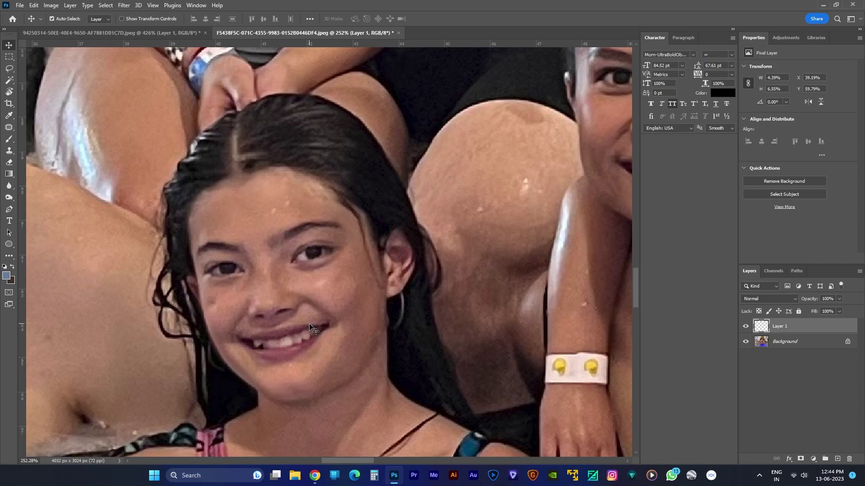
Step: Rotate the girl's pasted face by about -1.6° with its layer at 75% opacity, and lower the opacity to 50%
key(7)
key(5)
scroll(288, 349, up, 3)
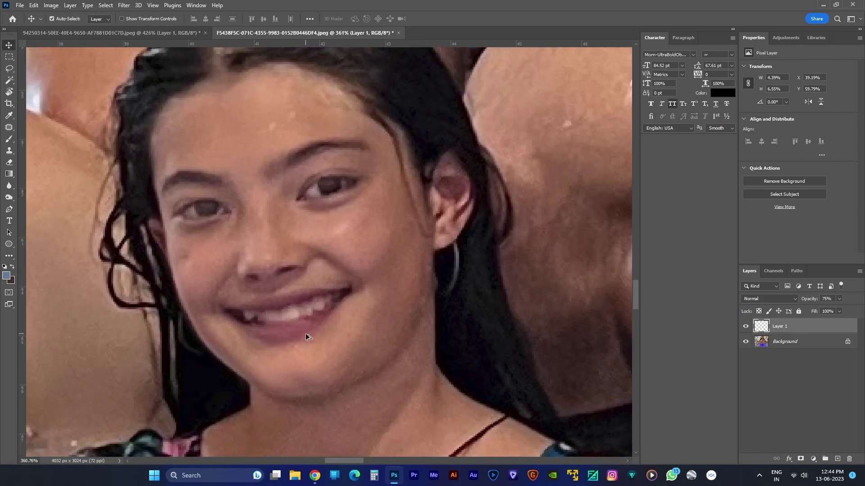
key(ctrl+t)
drag(475, 337, 482, 327)
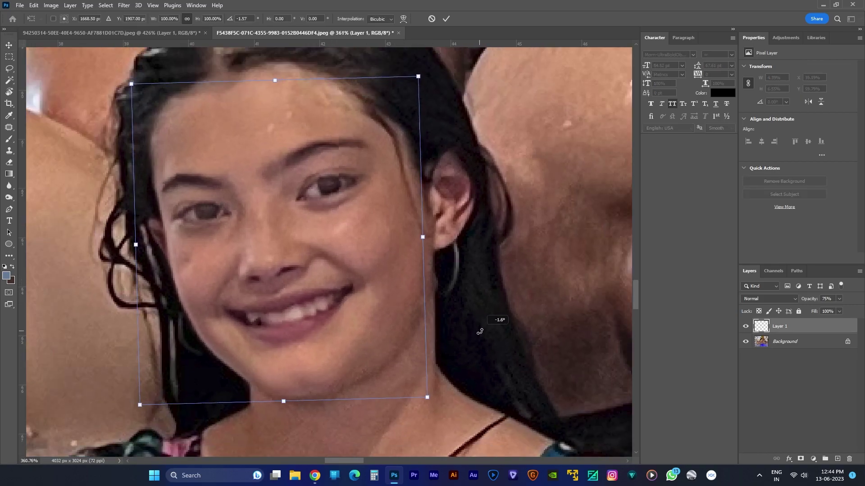
click(445, 18)
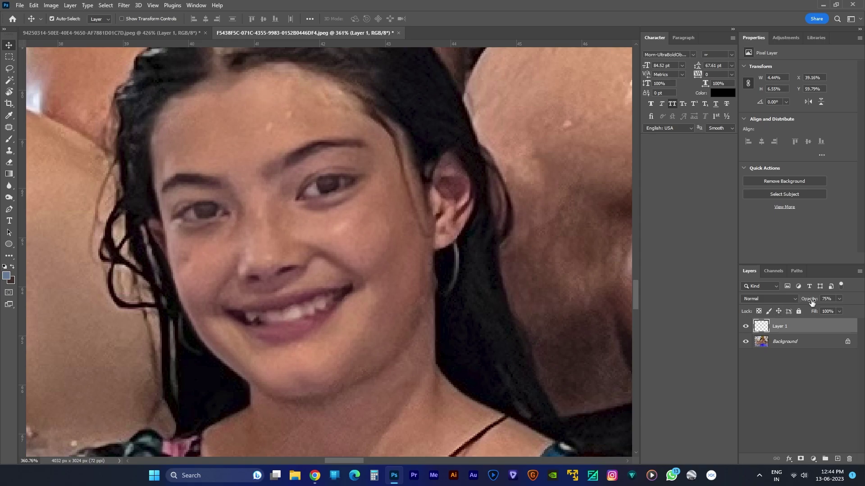
key(5)
scroll(329, 252, up, 1)
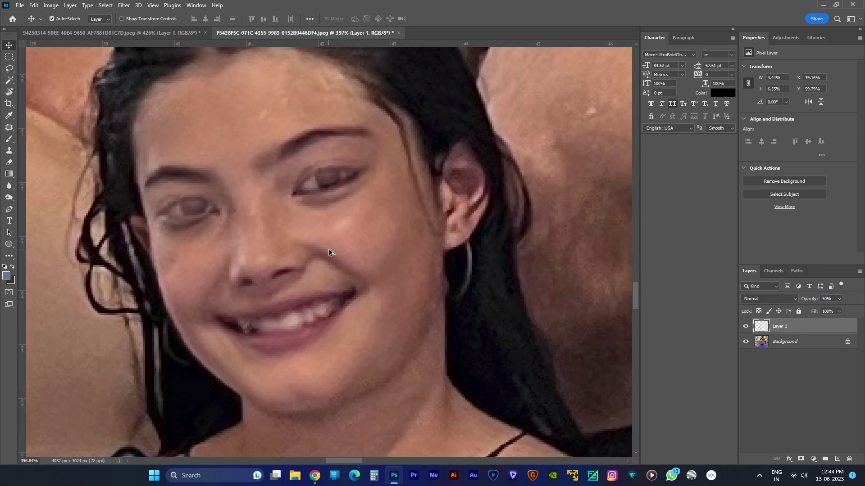
Step: Hide the pasted face layer and prepare a small Brush with a bright yellow foreground colour
click(746, 326)
click(9, 139)
click(7, 276)
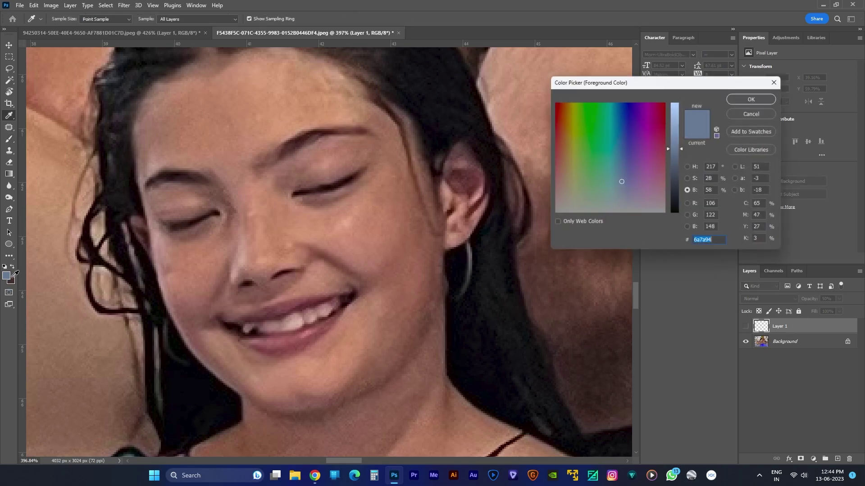
click(689, 167)
drag(631, 131, 630, 101)
drag(681, 146, 682, 200)
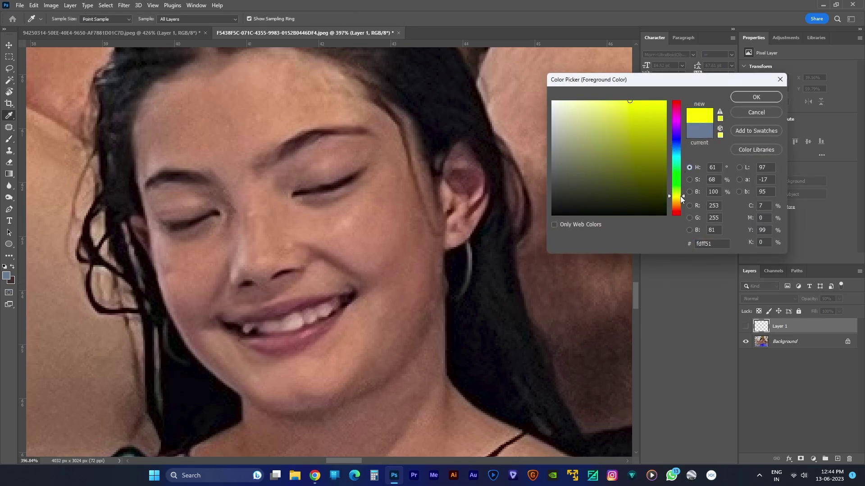
click(761, 97)
mouse_move(349, 183)
mouse_down()
mouse_move(297, 187)
mouse_move(297, 427)
mouse_up()
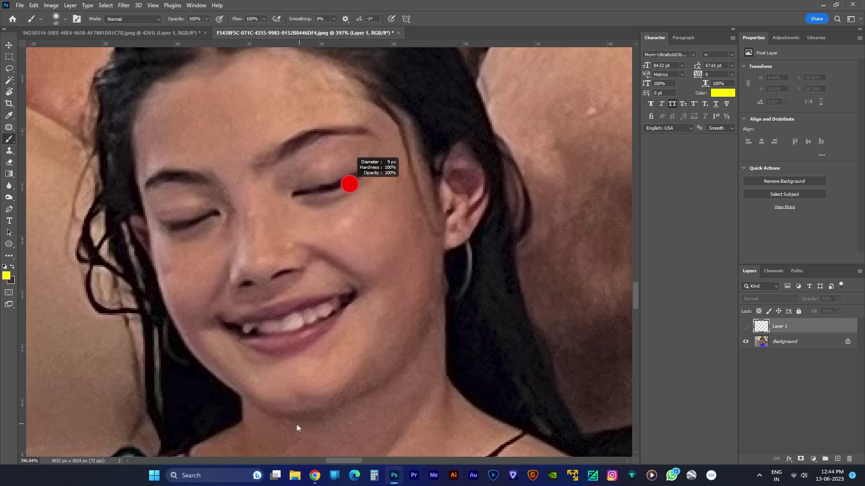
scroll(286, 162, up, 3)
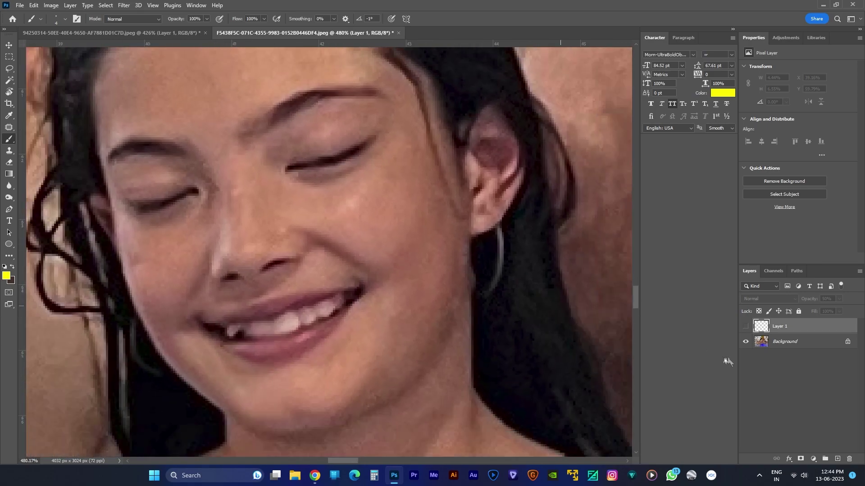
Step: Add a new layer and trace the girl's eyebrows, nostrils and lips on it with yellow brush strokes as alignment guides
click(838, 459)
scroll(258, 160, up, 2)
mouse_move(253, 163)
mouse_down()
mouse_move(306, 127)
mouse_move(370, 125)
mouse_up()
mouse_move(180, 182)
mouse_down()
mouse_move(137, 174)
mouse_move(104, 193)
mouse_up()
drag(261, 297, 283, 289)
drag(243, 309, 222, 311)
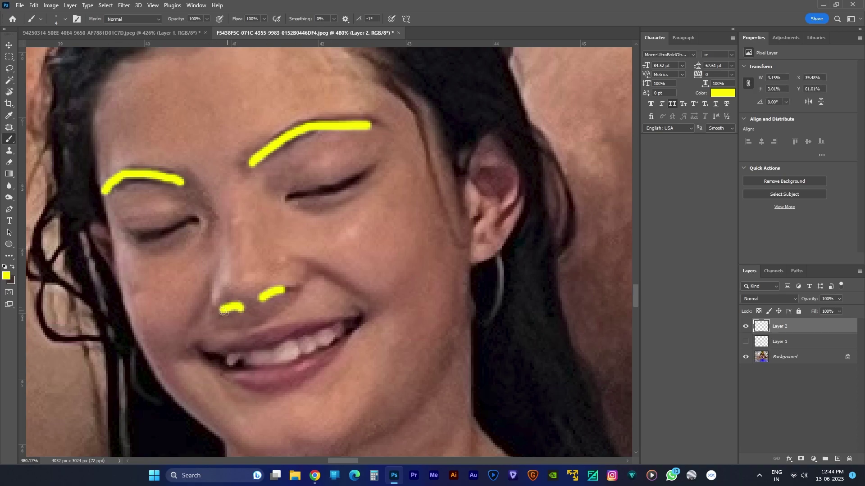
mouse_move(362, 316)
mouse_down()
mouse_move(343, 343)
mouse_move(290, 382)
mouse_move(230, 378)
mouse_move(200, 348)
mouse_move(364, 315)
mouse_up()
scroll(365, 315, down, 2)
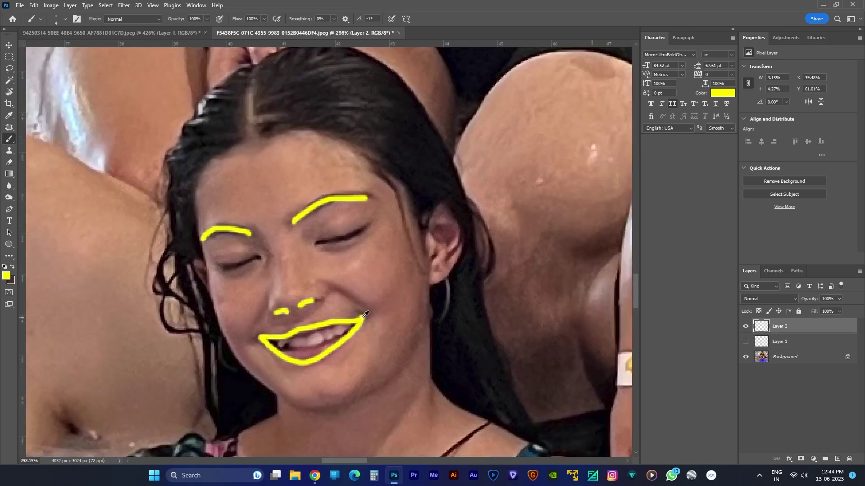
Step: Show the girl's pasted face at 100% opacity and keep the yellow guide layer stacked above it
drag(774, 344, 803, 348)
click(746, 326)
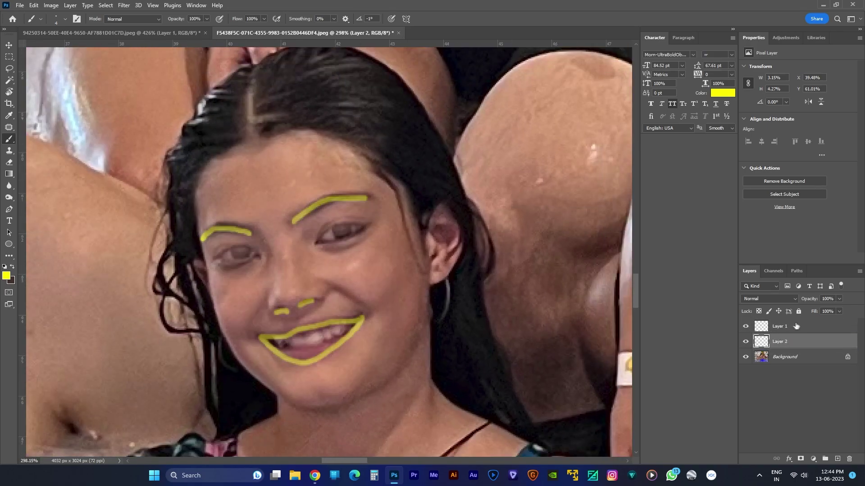
click(793, 327)
key(Return)
mouse_move(792, 346)
mouse_down()
mouse_move(802, 346)
mouse_move(794, 338)
mouse_up()
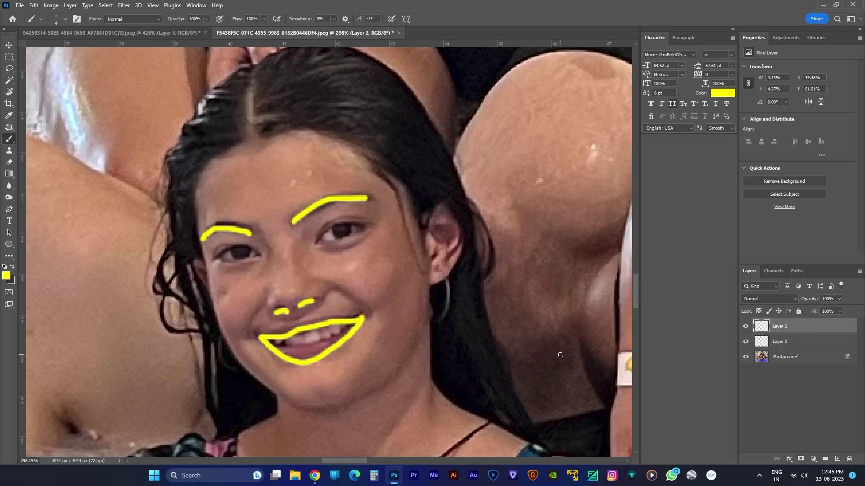
Step: Rotate the girl's pasted face by about -1.08° and shift it down 1 pixel to fit the yellow guides, and hide the guide layer
key(ctrl+t)
scroll(388, 300, up, 1)
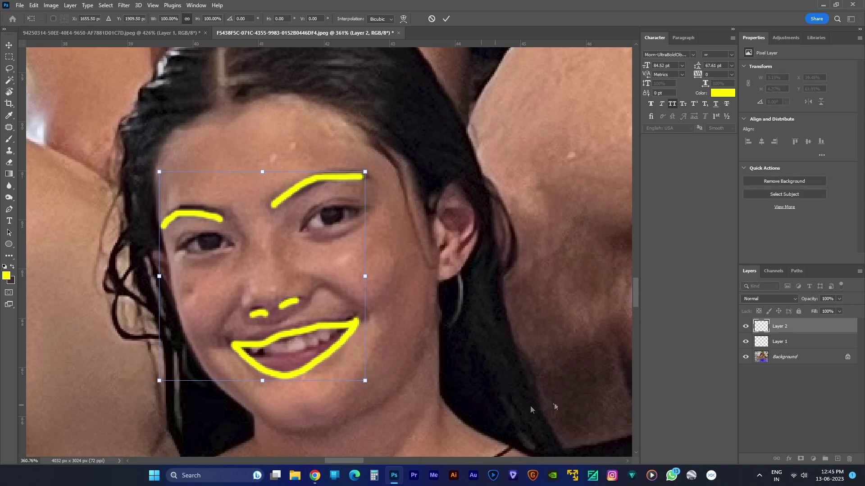
click(782, 343)
key(ctrl+t)
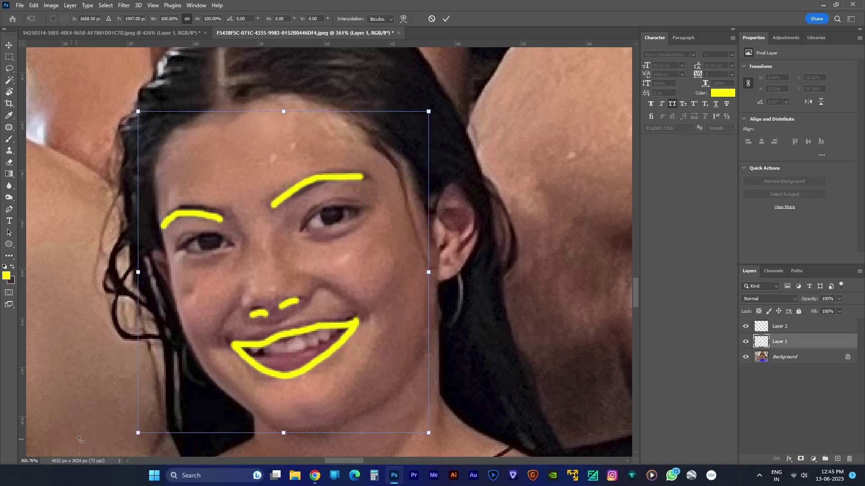
drag(112, 434, 115, 437)
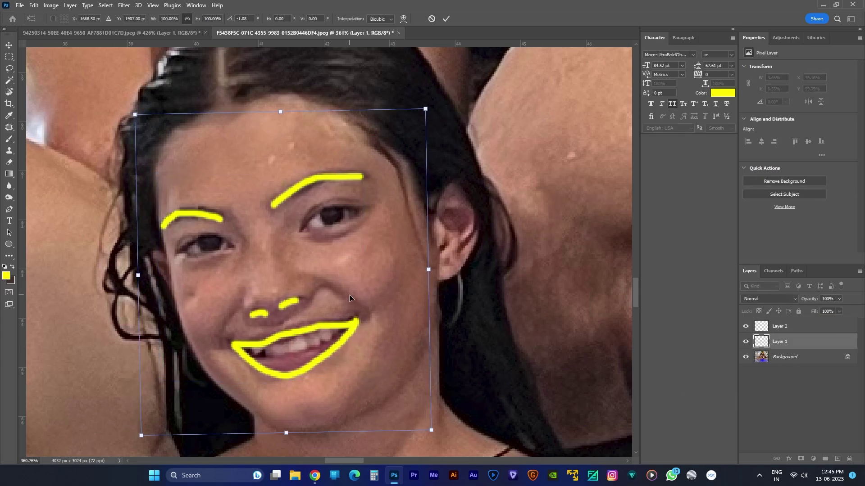
key(Down)
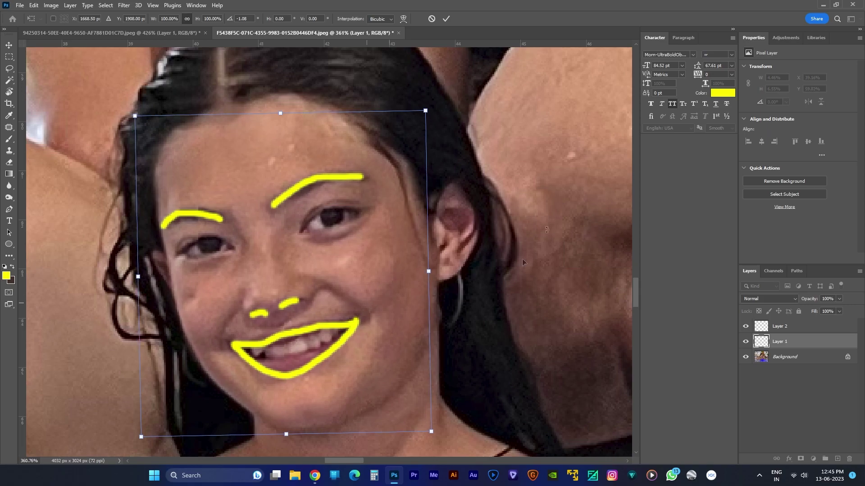
click(445, 19)
click(745, 326)
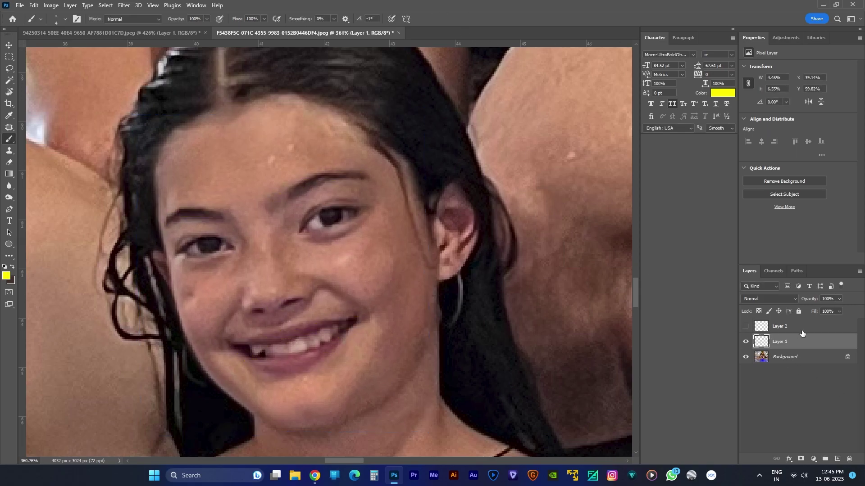
scroll(378, 306, down, 10)
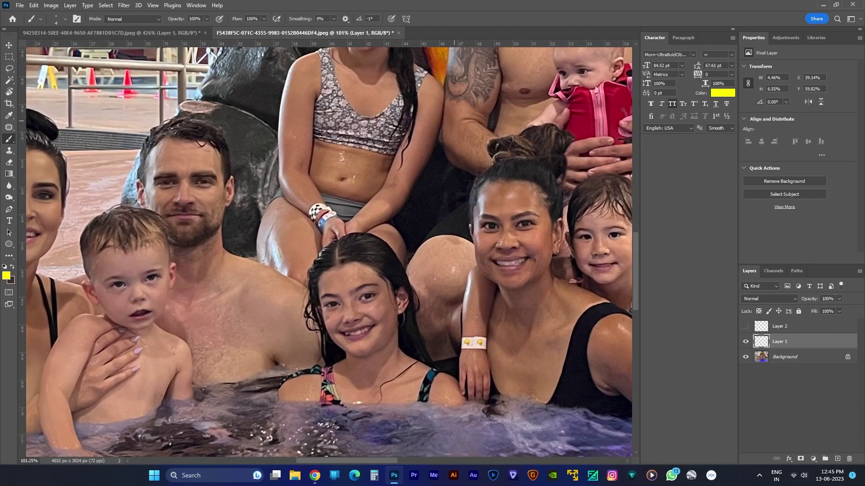
Step: Outline the young boy's face freehand in the 94250314 photo, feather the selection by 5 pixels, and make the Background layer active
click(142, 32)
drag(159, 165, 442, 194)
scroll(273, 320, up, 5)
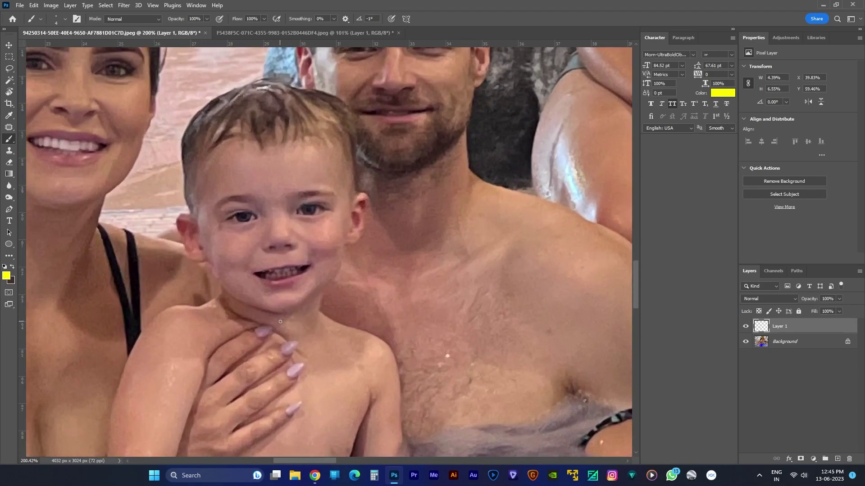
key(j)
scroll(279, 270, up, 5)
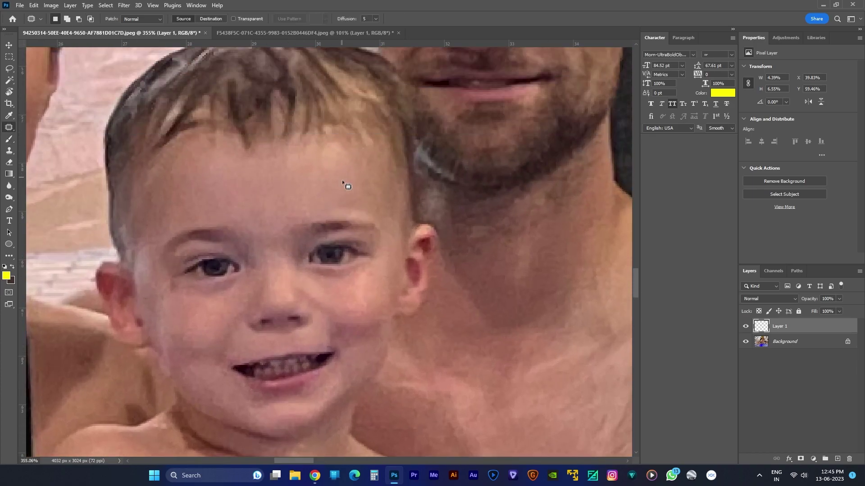
mouse_move(351, 198)
mouse_down()
mouse_move(287, 190)
mouse_move(194, 196)
mouse_move(152, 227)
mouse_up()
drag(388, 211, 335, 194)
key(shift+F6)
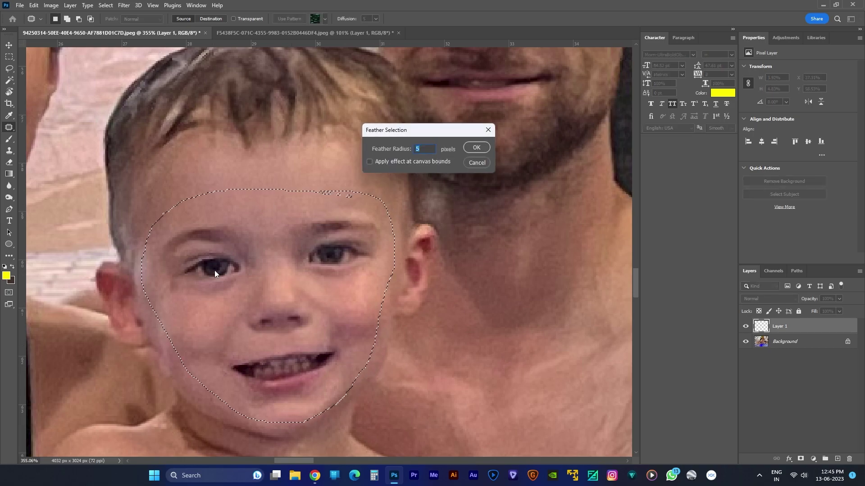
key(Return)
click(791, 343)
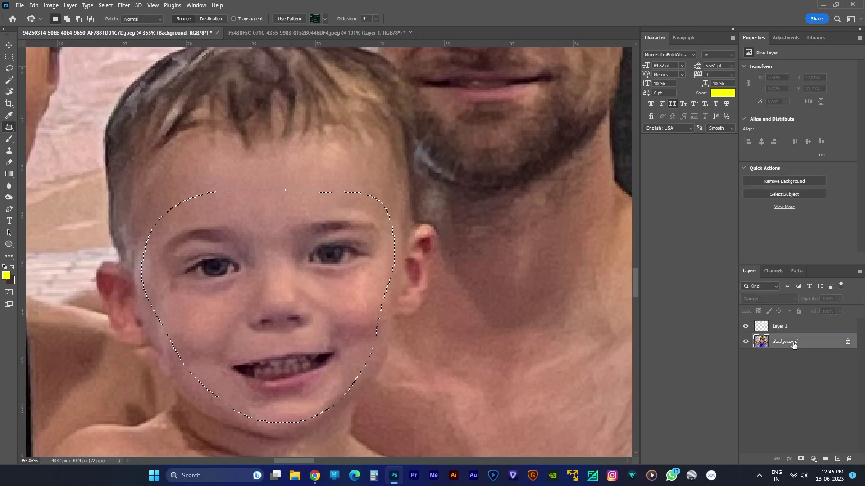
Step: Paste the copied boy's face into the F5438F5C photo and position it over his original face
click(315, 33)
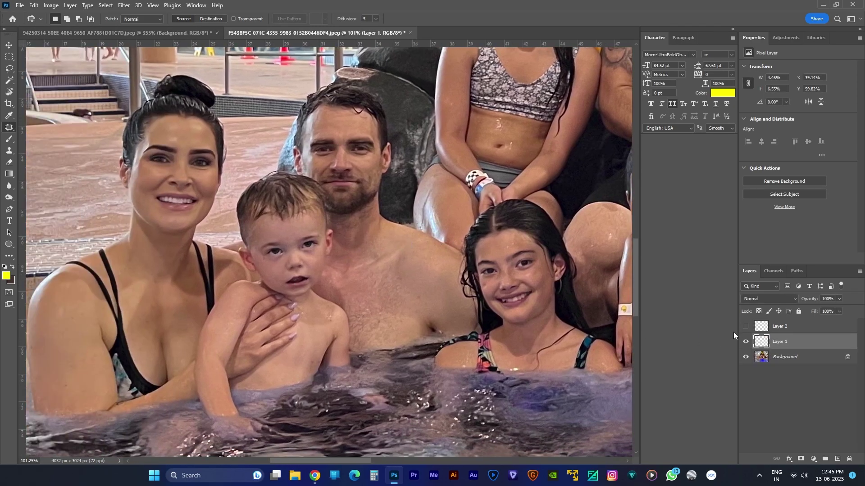
key(ctrl+v)
key(ctrl+t)
scroll(413, 305, up, 3)
drag(311, 239, 232, 243)
key(Return)
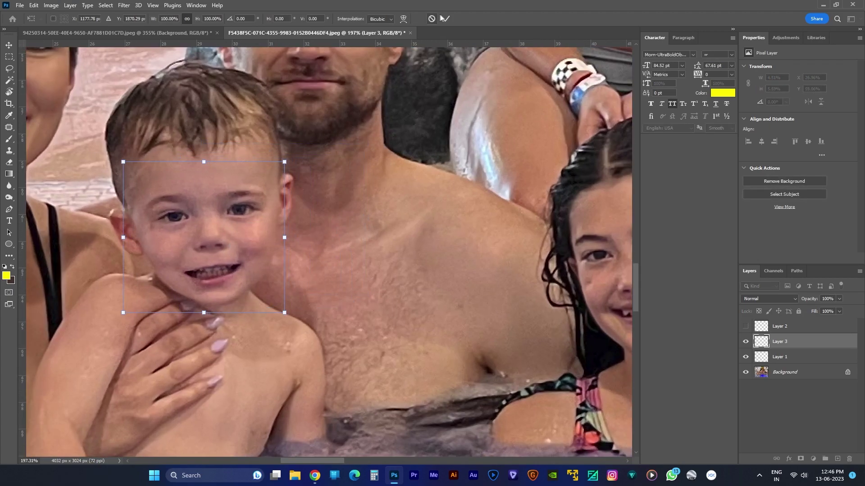
Step: Select and show the yellow guide layer, and hide the boy's pasted face layer
key(j)
click(779, 326)
click(745, 326)
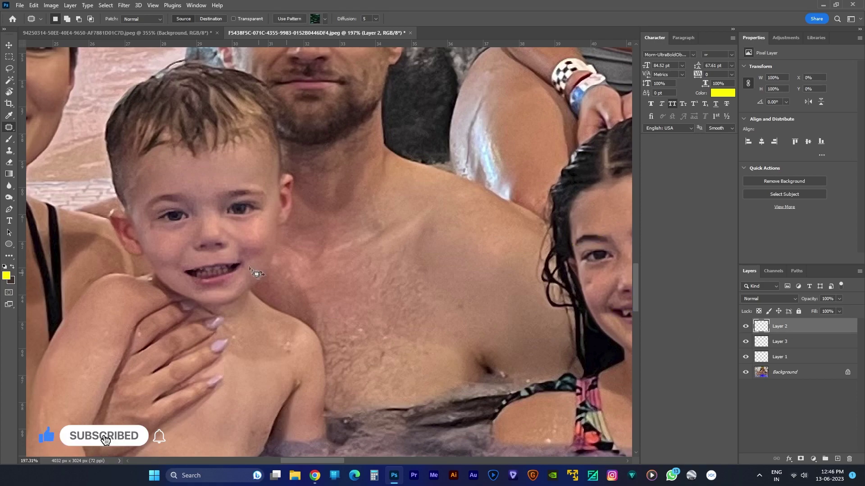
scroll(221, 237, up, 3)
click(746, 341)
drag(293, 245, 356, 270)
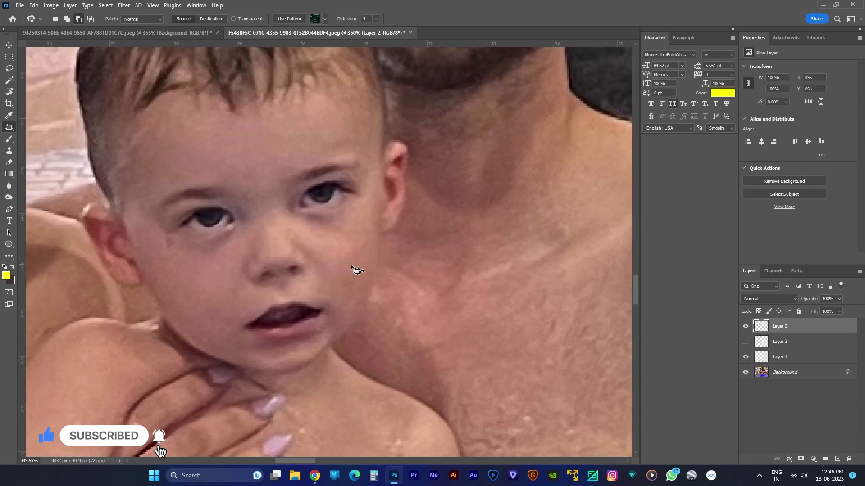
Step: Trace the boy's eyes, eyebrows, nostrils and mouth with yellow brush strokes on the guide layer
key(b)
scroll(318, 194, up, 1)
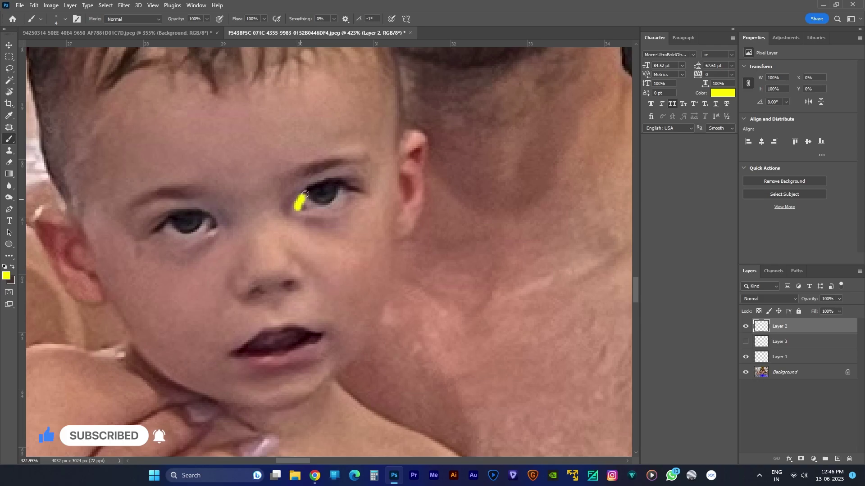
mouse_move(341, 181)
mouse_down()
mouse_move(325, 207)
mouse_move(294, 208)
mouse_up()
mouse_move(214, 230)
mouse_down()
mouse_move(198, 215)
mouse_move(166, 216)
mouse_move(153, 230)
mouse_move(182, 238)
mouse_move(214, 226)
mouse_up()
drag(174, 191, 131, 205)
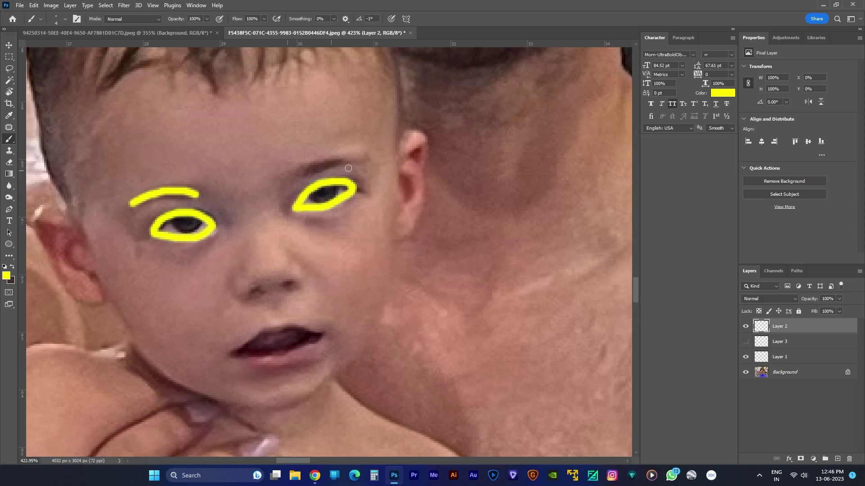
drag(299, 173, 363, 161)
mouse_move(271, 332)
mouse_down()
mouse_move(242, 349)
mouse_move(246, 356)
mouse_move(298, 351)
mouse_move(321, 335)
mouse_move(268, 332)
mouse_up()
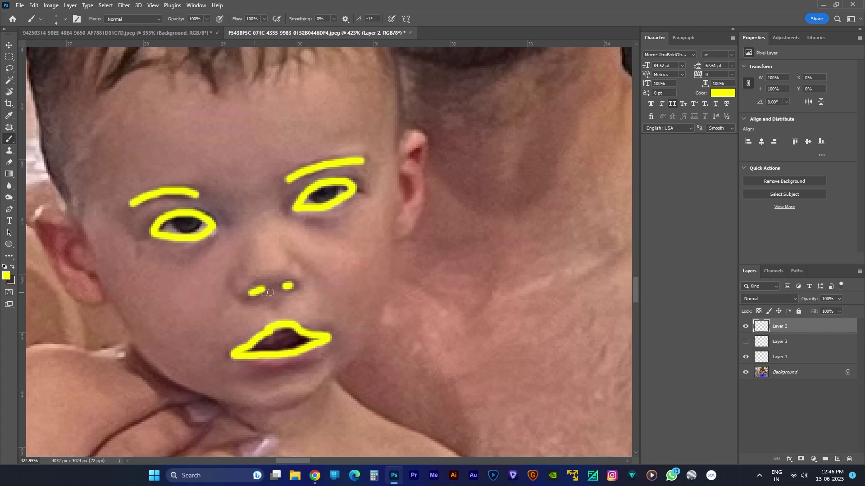
Step: Show the boy's pasted face layer beneath the yellow guides and make it the active layer
click(745, 343)
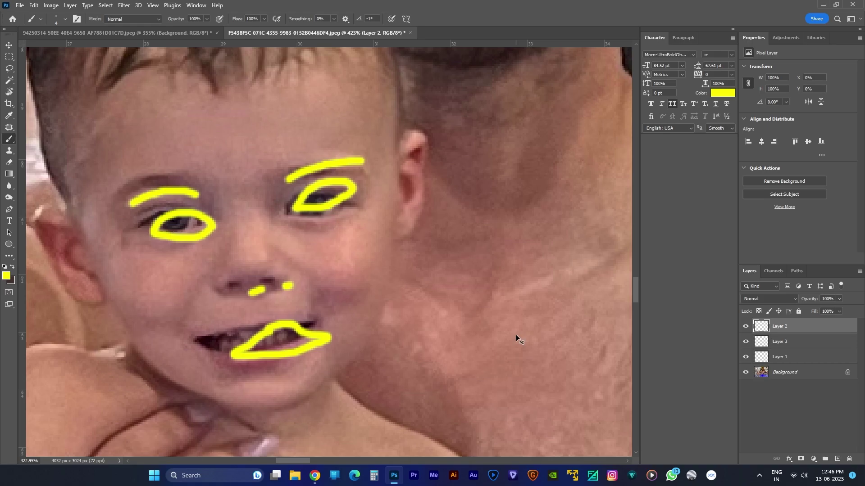
key(ctrl+t)
scroll(298, 279, down, 3)
click(782, 346)
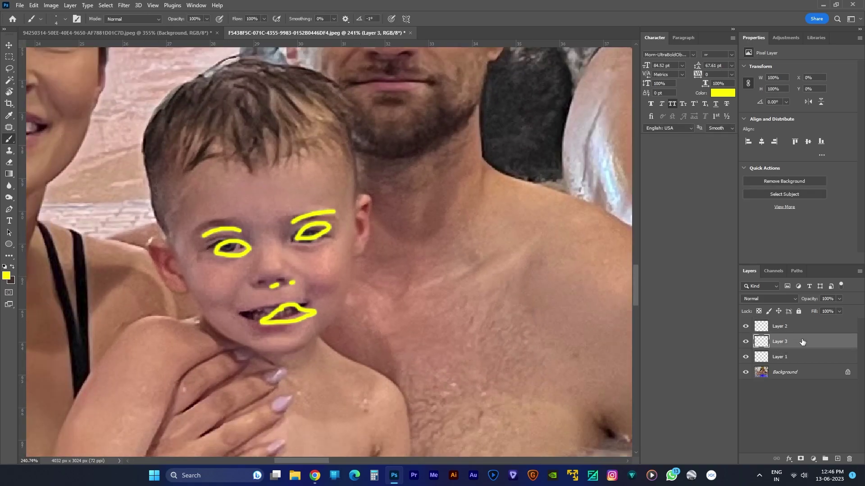
click(745, 342)
click(745, 342)
key(ctrl+t)
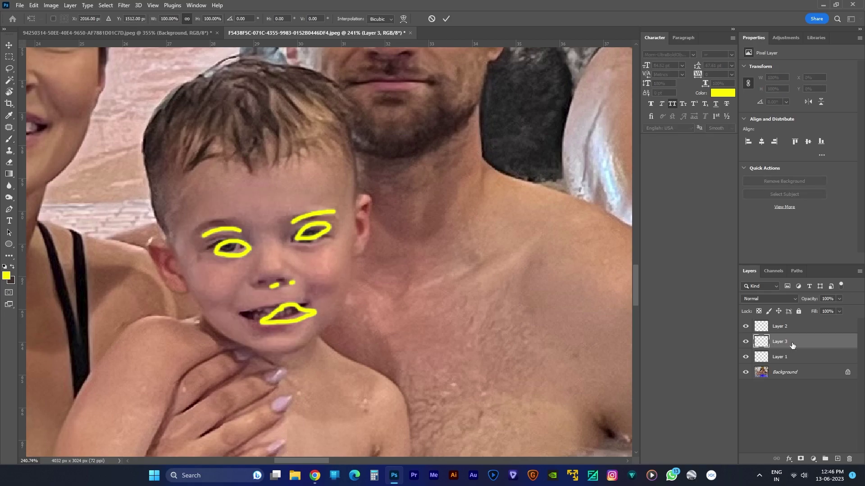
scroll(381, 322, down, 5)
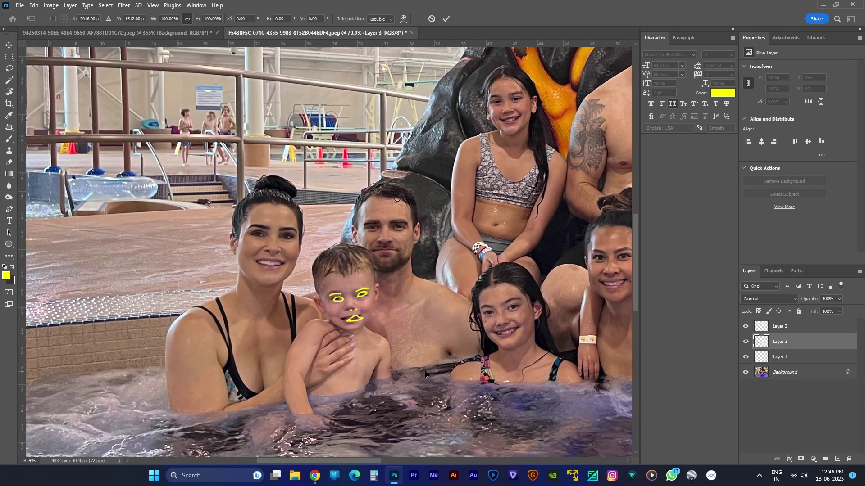
scroll(318, 316, up, 2)
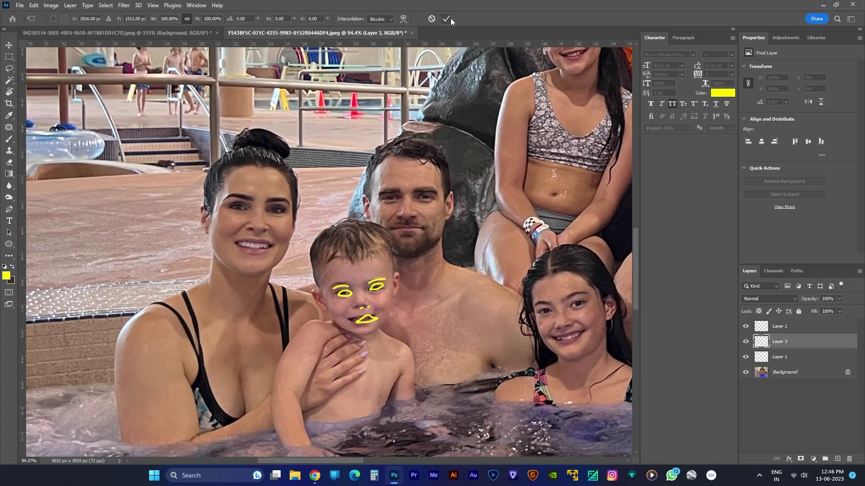
click(449, 19)
key(ctrl+t)
scroll(409, 272, down, 4)
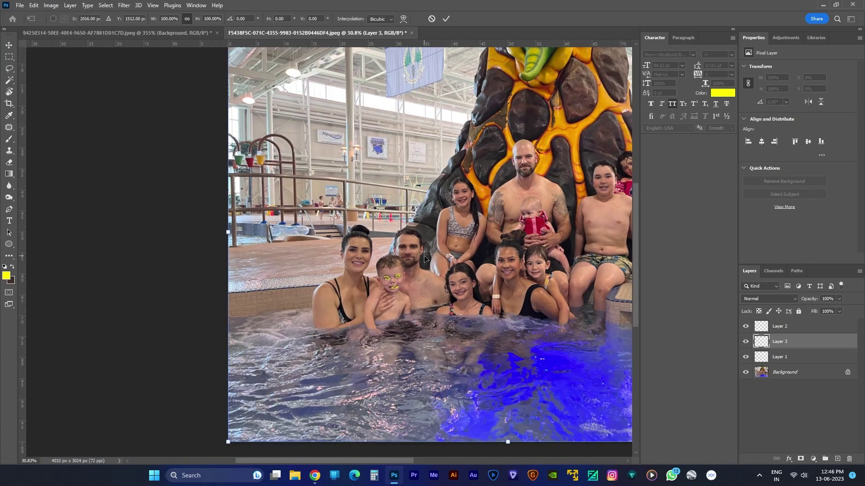
scroll(419, 288, up, 5)
key(Return)
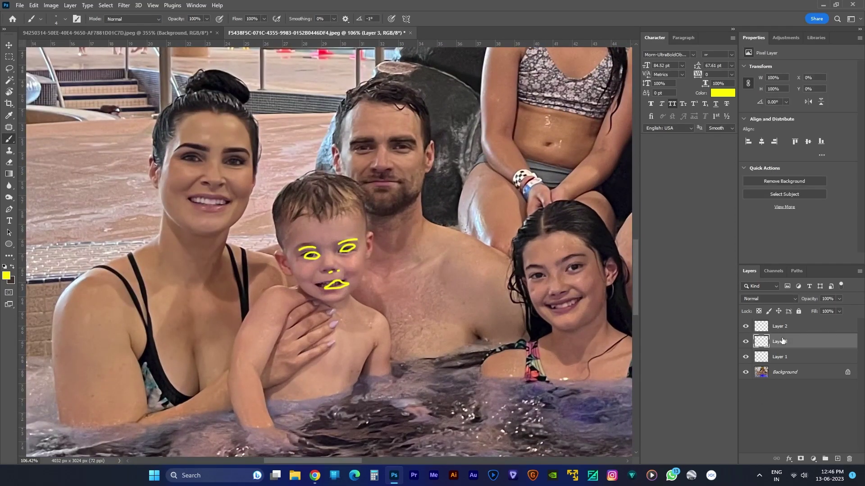
scroll(390, 311, up, 2)
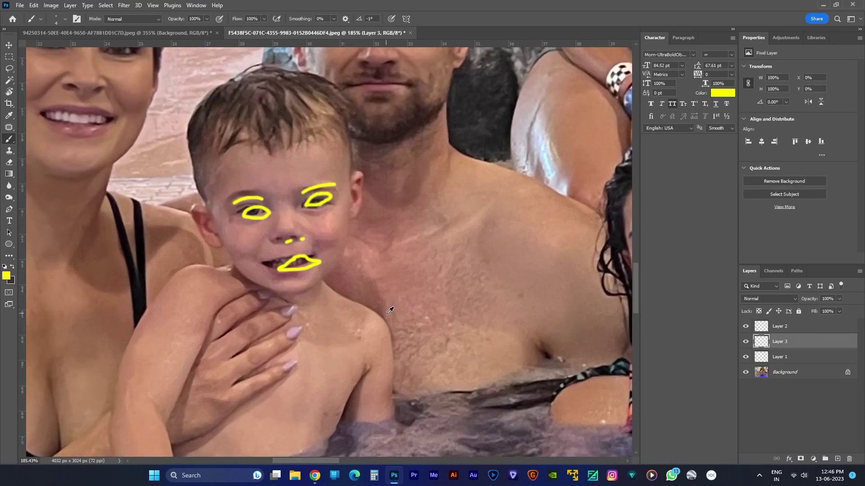
Step: Clear the selection around the boy's pasted face and free-transform the layer, rotating it to about -1.6 degrees
click(8, 43)
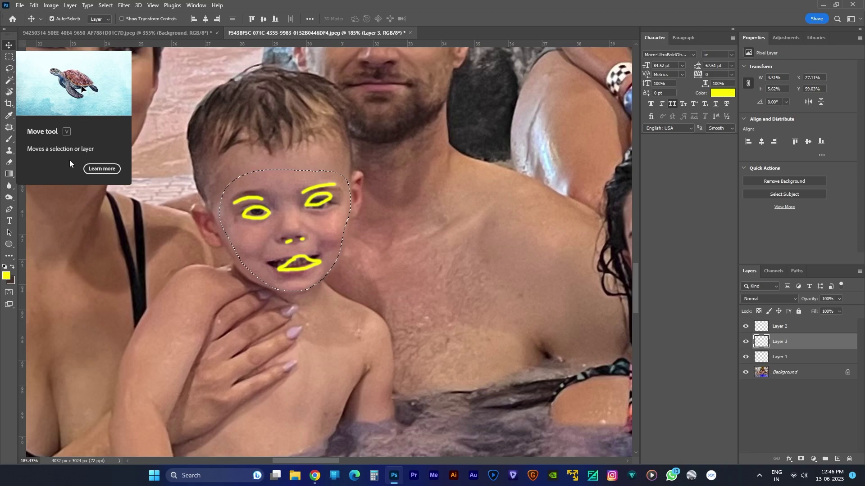
key(d)
key(ctrl+d)
key(ctrl+t)
drag(377, 156, 399, 135)
scroll(338, 232, up, 5)
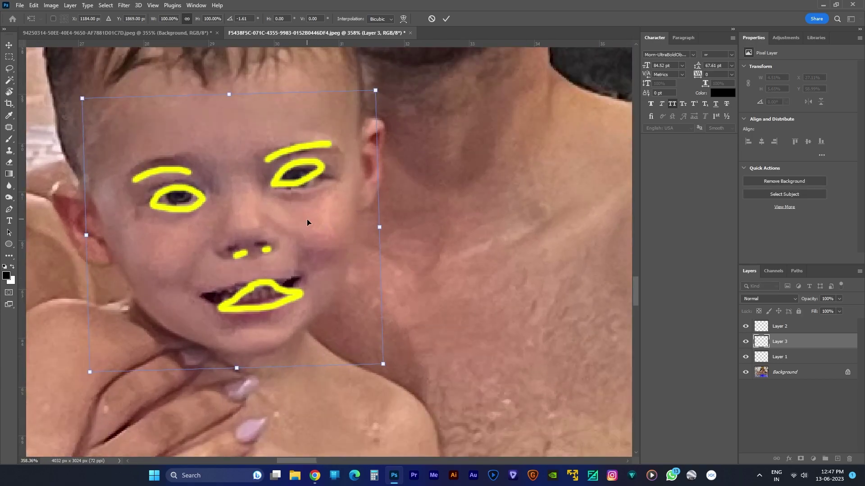
Step: Nudge the boy's pasted face 3 pixels right and 4 pixels down toward the yellow guides
key(Right)
key(Right)
key(Right)
key(Down)
key(Down)
key(Down)
key(Down)
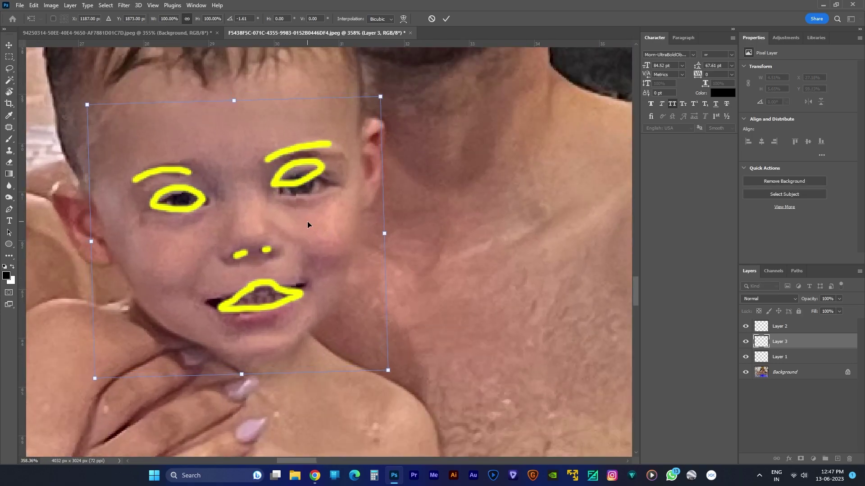
Step: Rotate the boy's face to about -4.3 degrees, nudge it 3 pixels right to match the guides, and hide the guide layer
drag(401, 87, 411, 109)
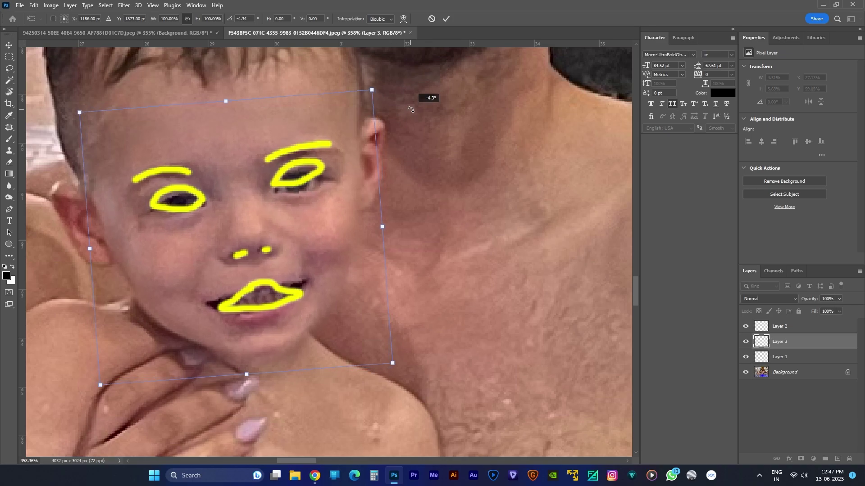
key(Right)
key(Right)
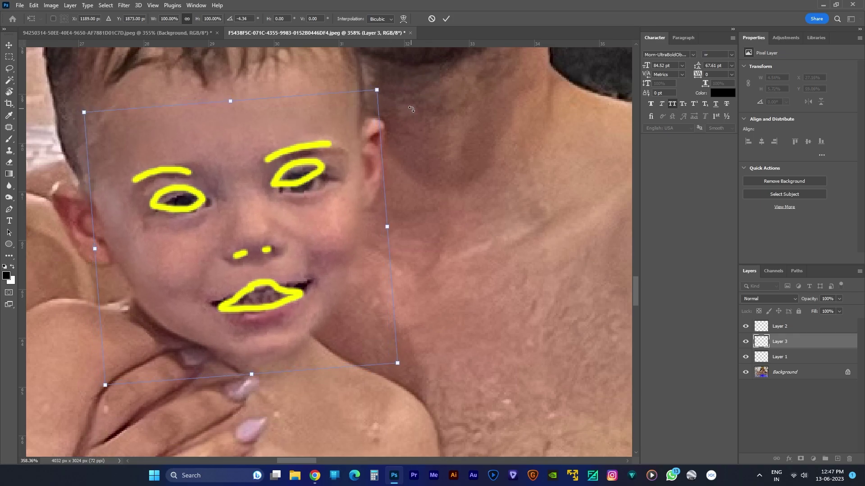
click(445, 19)
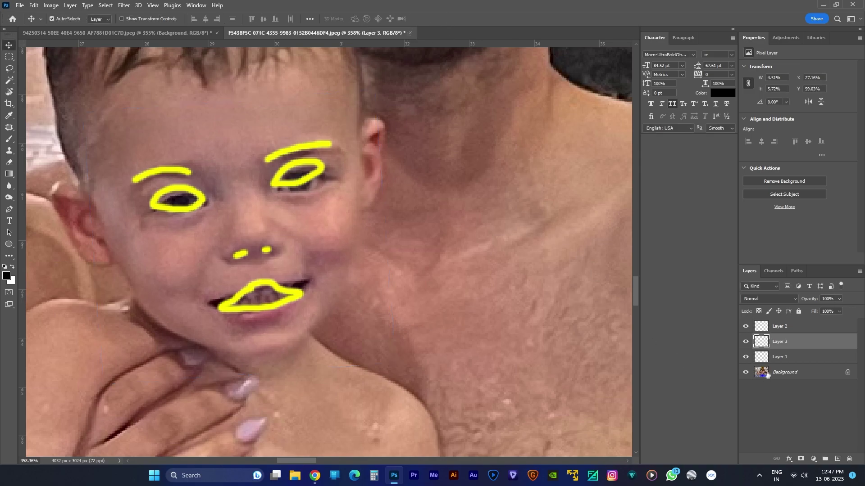
click(762, 328)
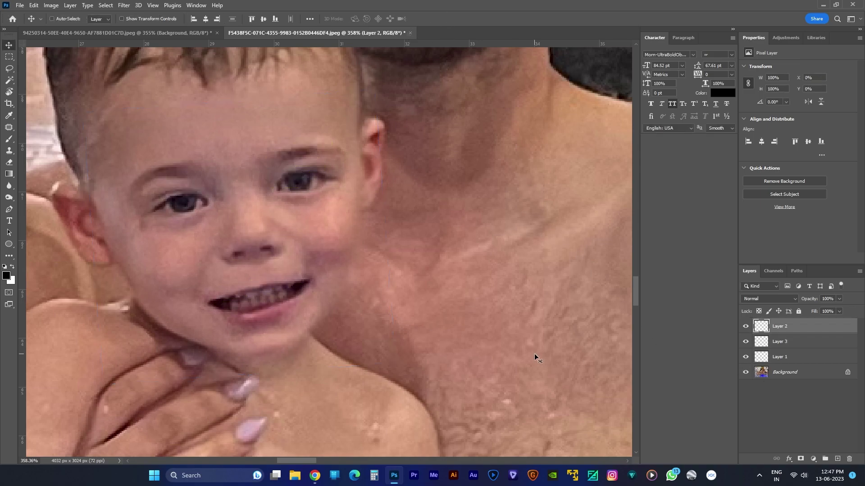
scroll(304, 305, down, 5)
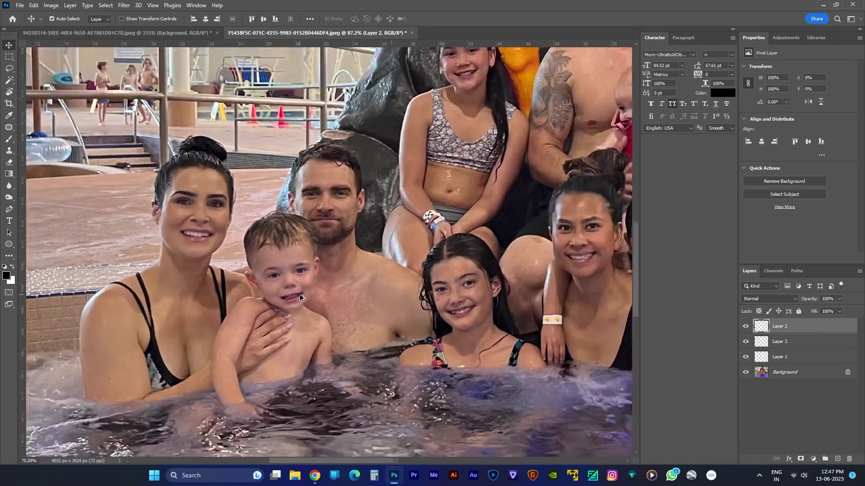
Step: Compare the bearded man beside the young boy and the girl in the floral top between the two photos
click(153, 33)
scroll(289, 245, down, 3)
drag(371, 194, 279, 260)
scroll(299, 236, up, 4)
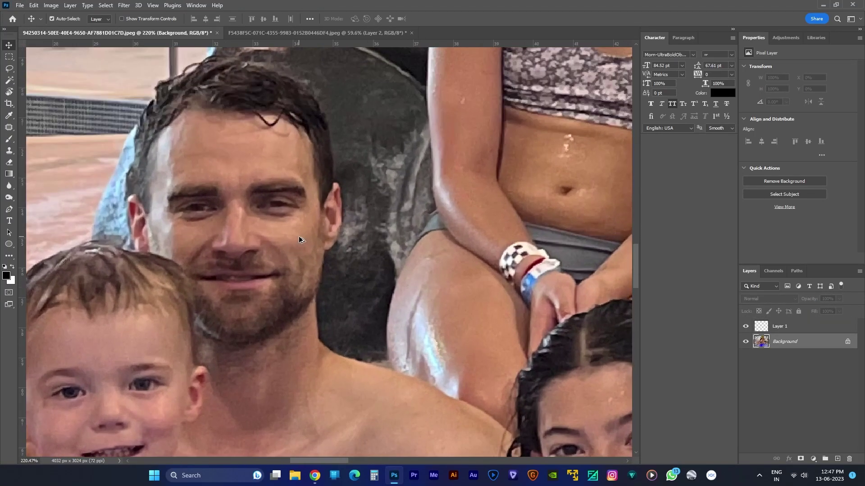
click(315, 33)
drag(363, 153, 227, 198)
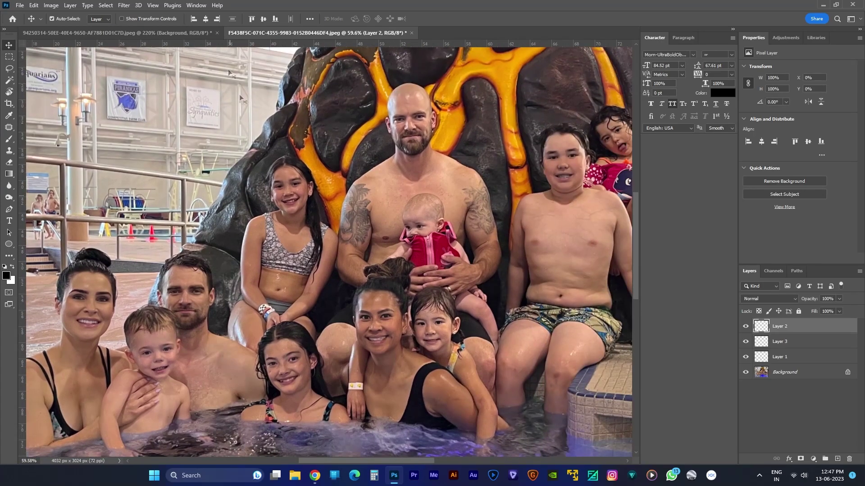
click(117, 33)
drag(495, 98, 195, 349)
drag(317, 86, 284, 216)
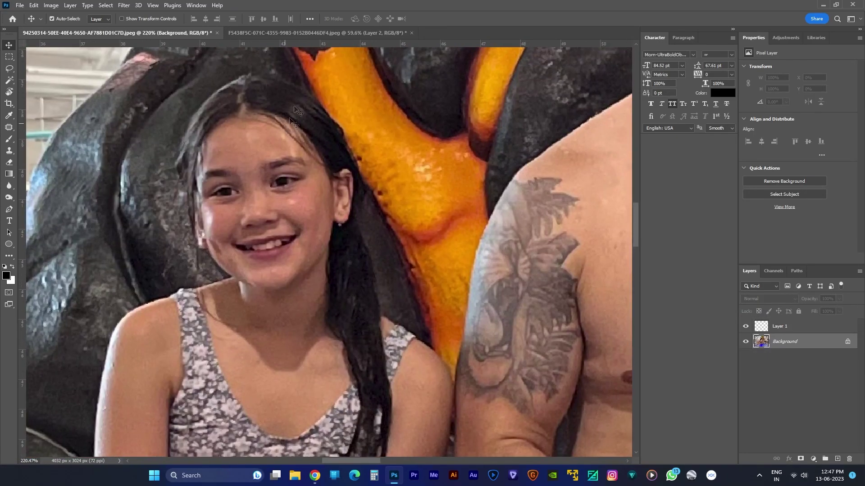
scroll(302, 243, down, 8)
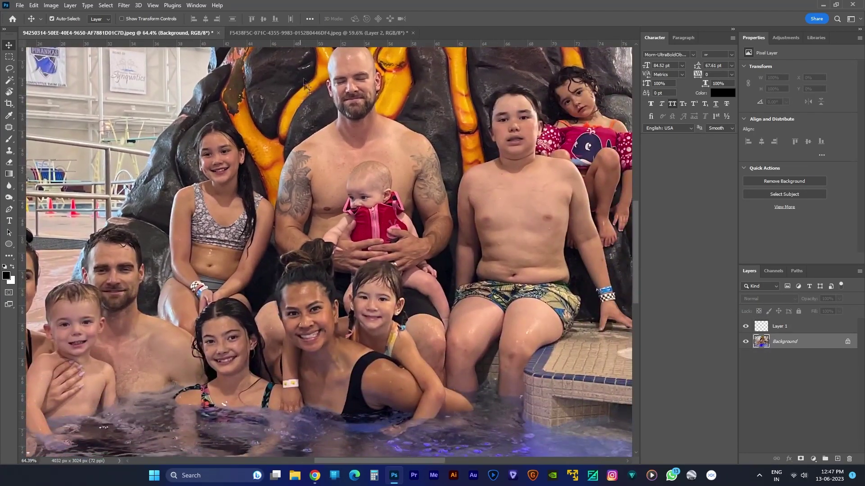
Step: Compare the bald man, the older boy and the curly-haired girl between both photos, examining the girl's face up close
click(309, 32)
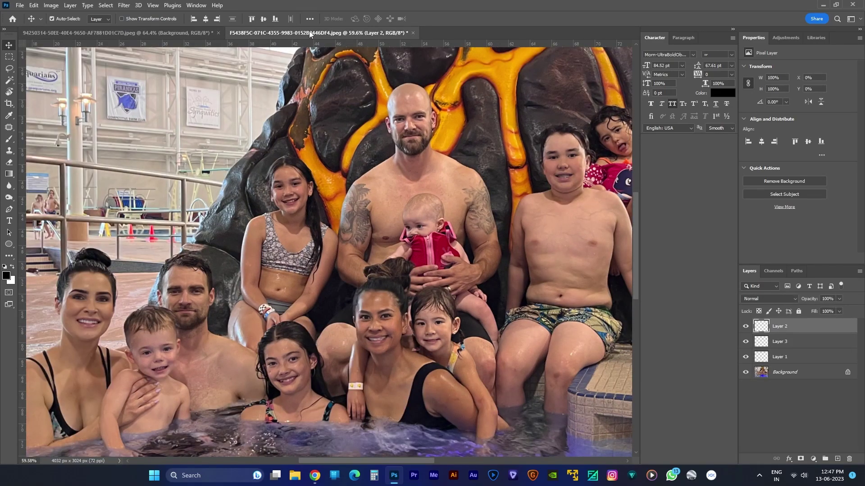
click(184, 33)
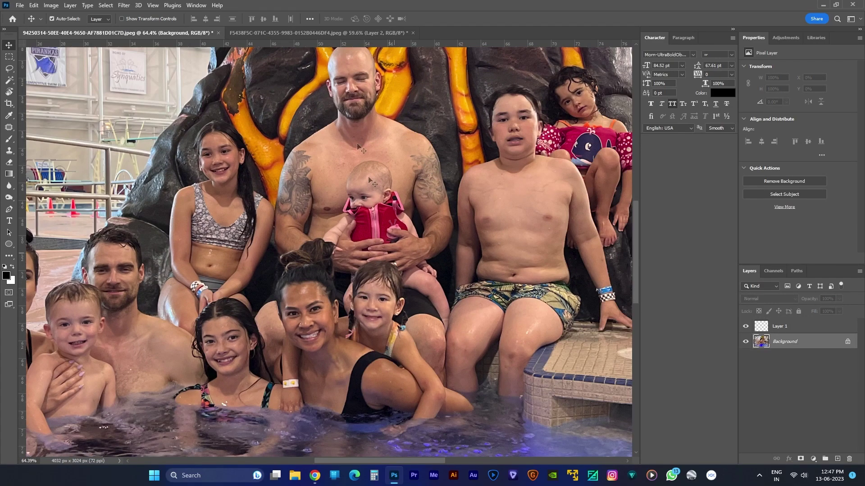
click(306, 33)
click(185, 32)
click(282, 32)
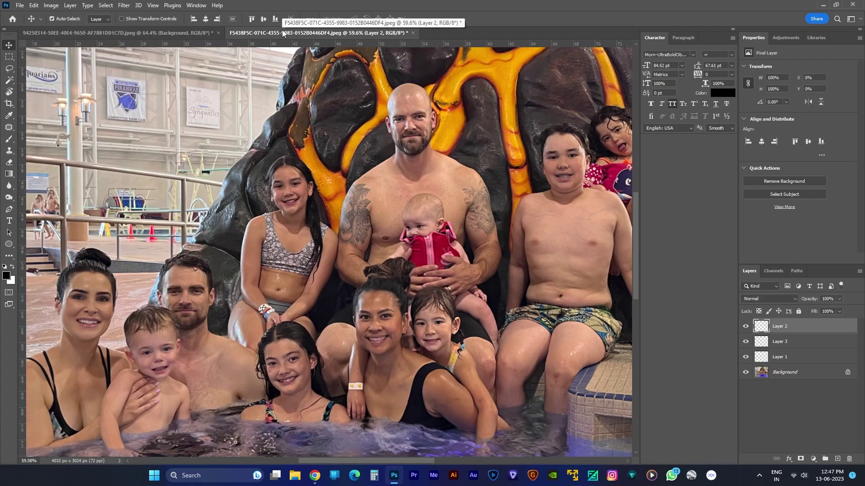
click(184, 33)
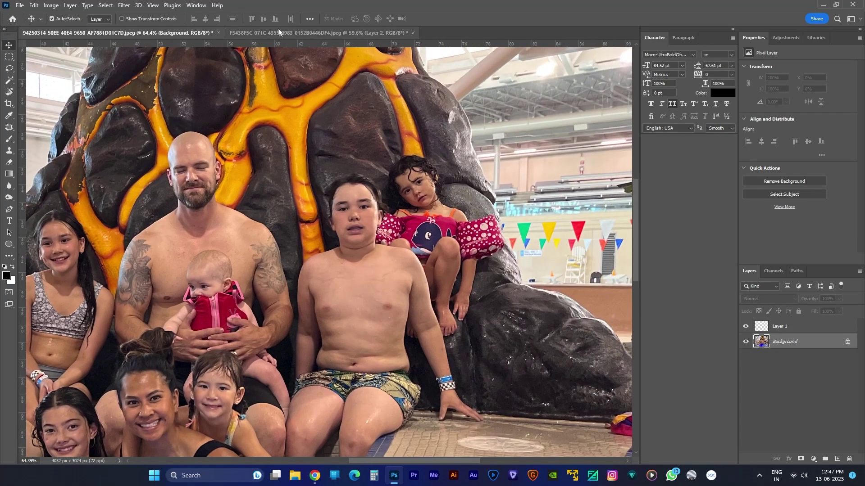
click(279, 33)
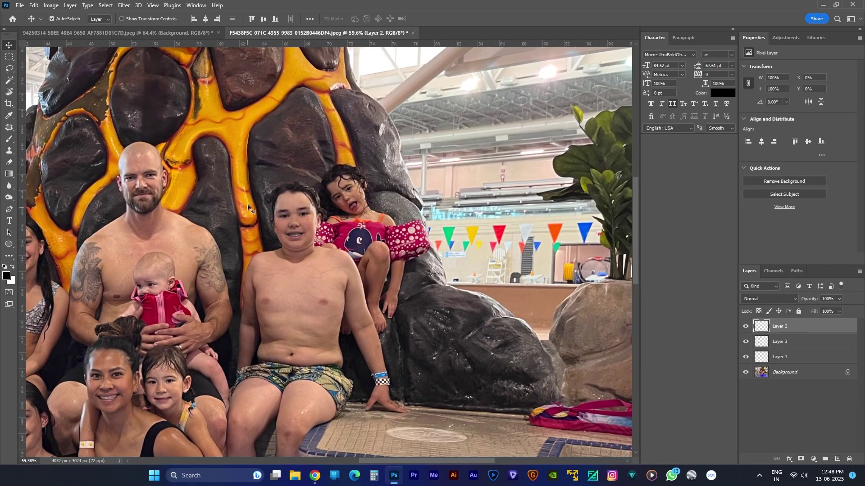
click(178, 34)
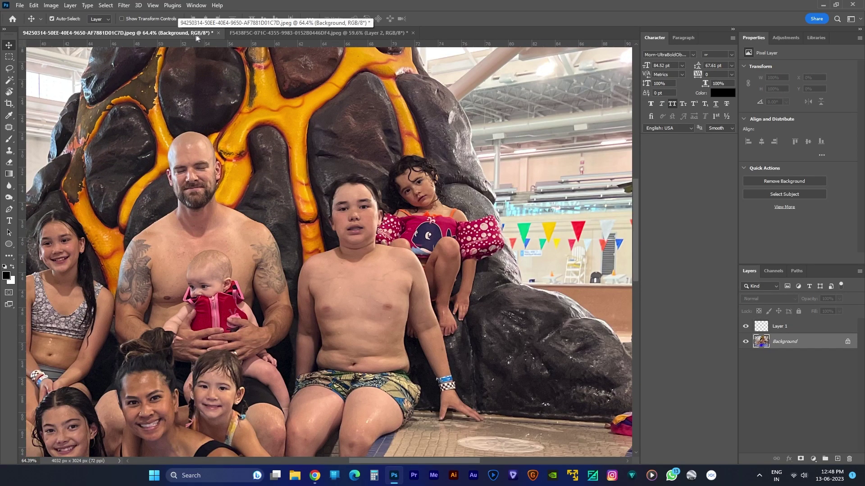
click(288, 33)
scroll(309, 239, up, 1)
scroll(309, 238, up, 2)
click(175, 34)
scroll(432, 198, up, 1)
scroll(431, 198, up, 20)
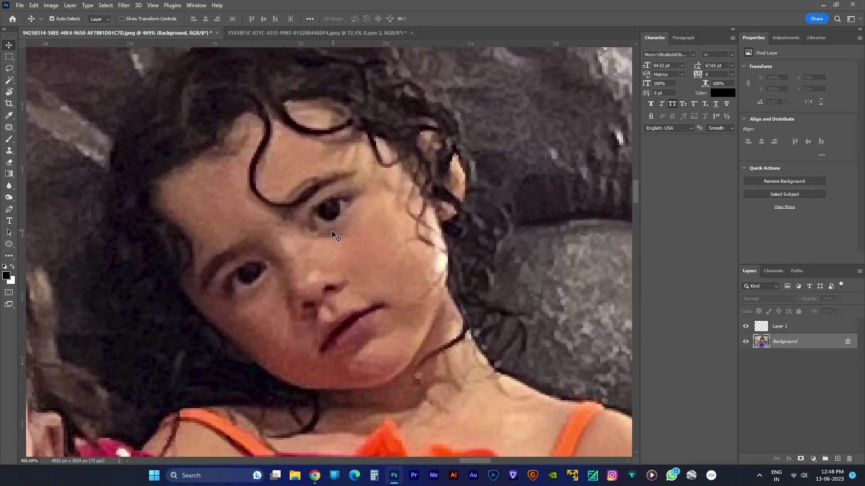
Step: Delete the leftover copied face layer, Layer 1, from the 94250314 photo
click(796, 329)
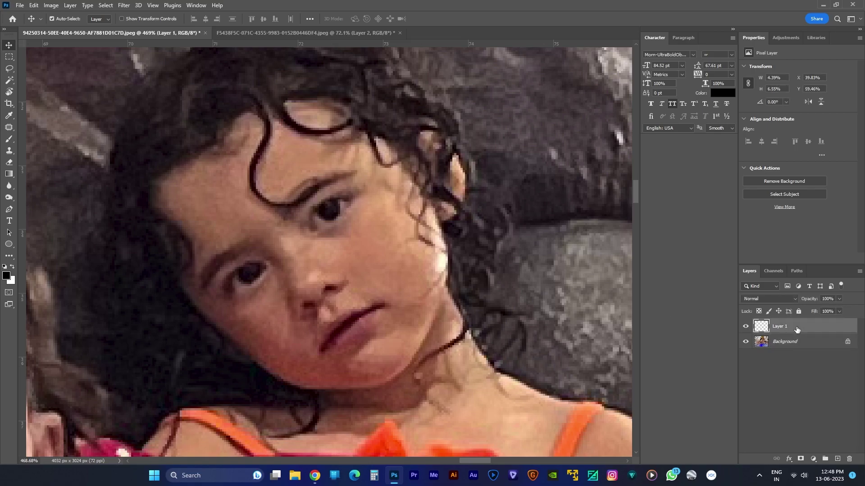
scroll(407, 208, down, 20)
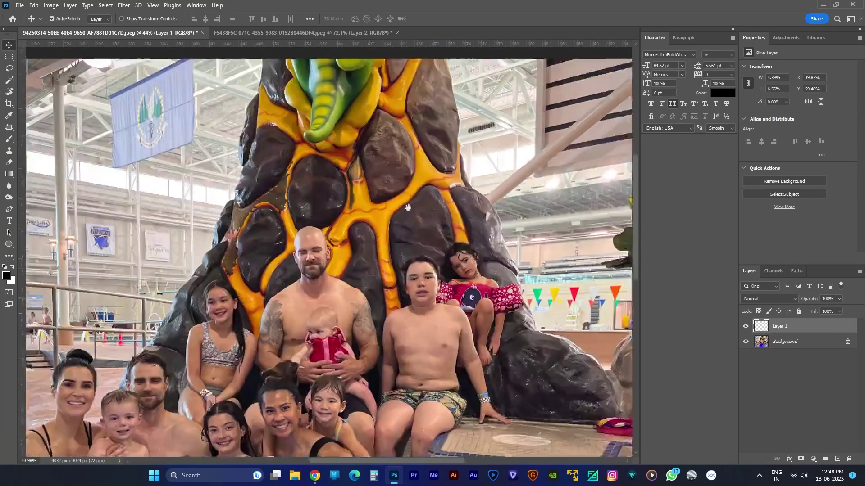
drag(408, 208, 485, 73)
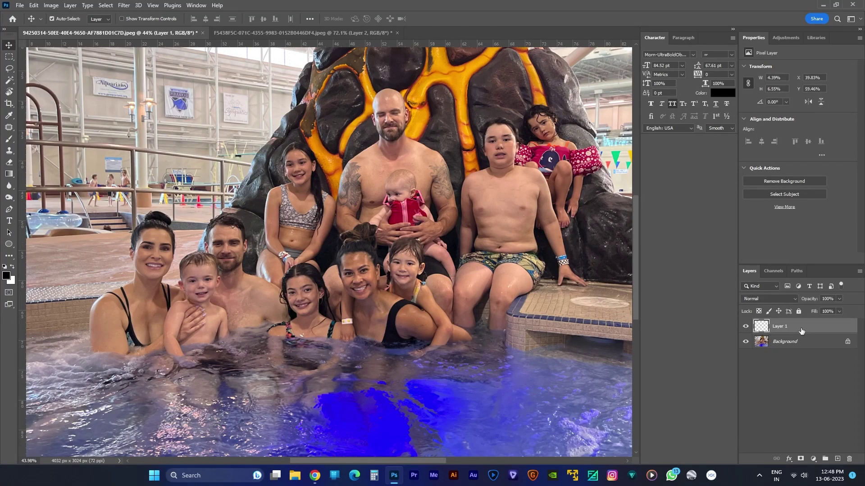
key(Delete)
Step: Outline the curly-haired girl's head and hair freehand in the 94250314 photo and feather the selection
scroll(396, 243, up, 10)
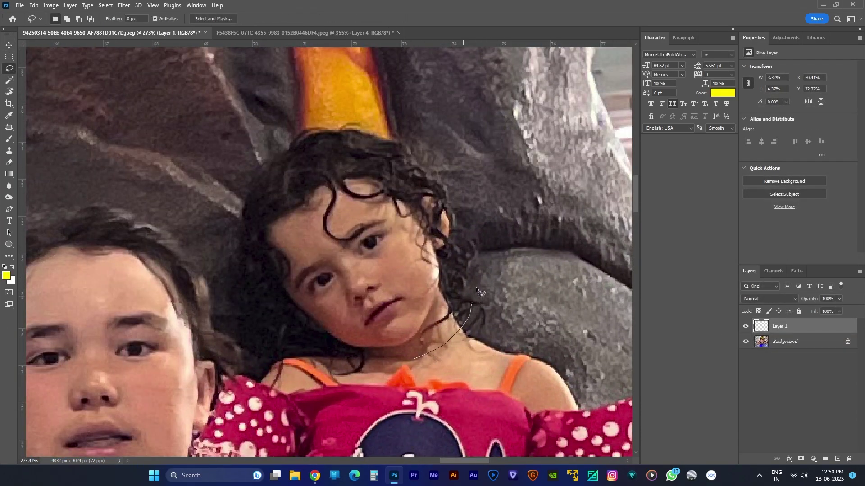
drag(341, 369, 336, 366)
key(shift+F6)
key(Return)
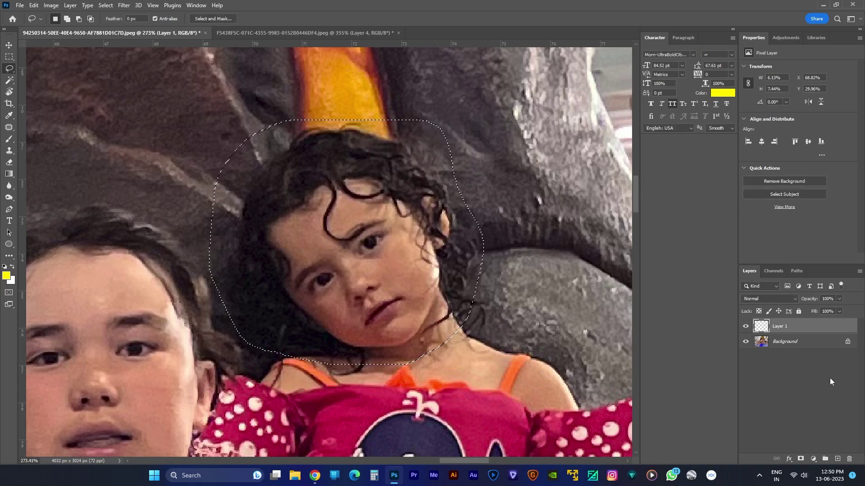
Step: In the F5438F5C photo, show the yellow guide layer and delete Layer 4, the girl's previous pasted face
key(ctrl+Tab)
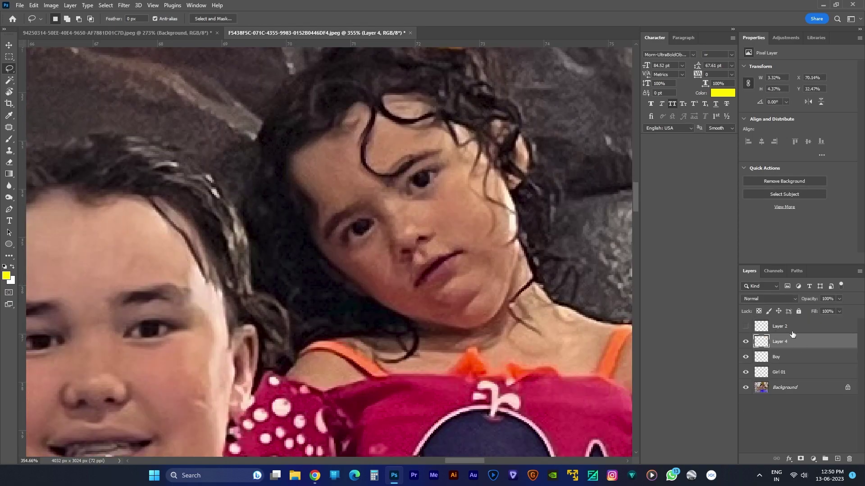
click(788, 329)
key(ctrl+comma)
click(782, 346)
key(Delete)
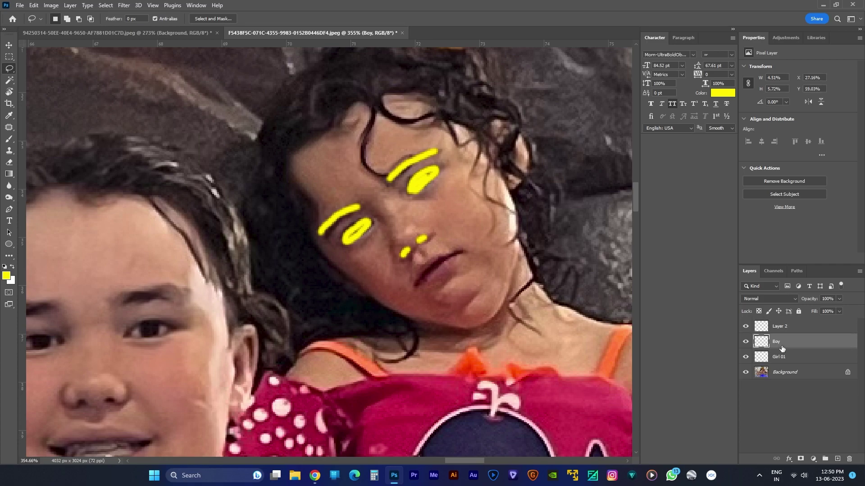
Step: Paste the girl's copied head above the Boy layer and position it over her original head to match the yellow guides
key(ctrl+v)
key(v)
drag(414, 336, 441, 245)
key(Left)
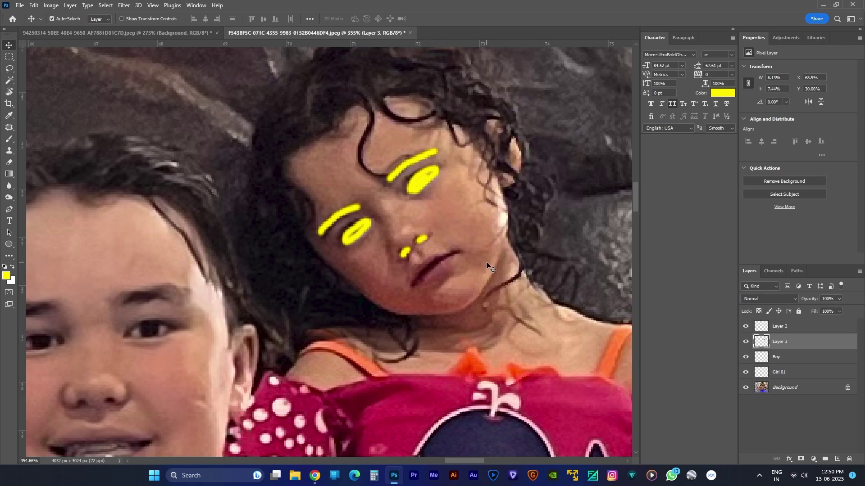
Step: Fine-tune the position of the pasted girl's head on Layer 3 and delete the yellow guide layer, Layer 2
key(Down)
key(ctrl+z)
key(ctrl+z)
click(782, 328)
key(Delete)
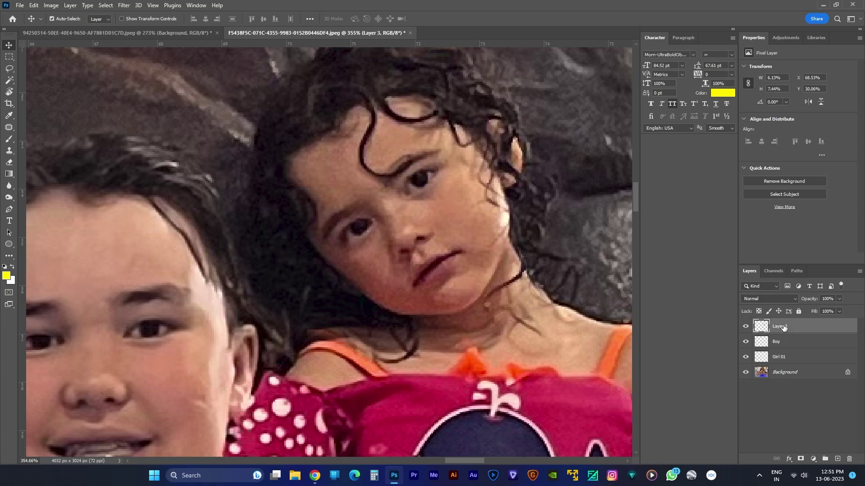
Step: Add a mask to Layer 3 and paint black with a small brush over the mismatched edges around the lava stream above the girl's hair
scroll(434, 336, down, 3)
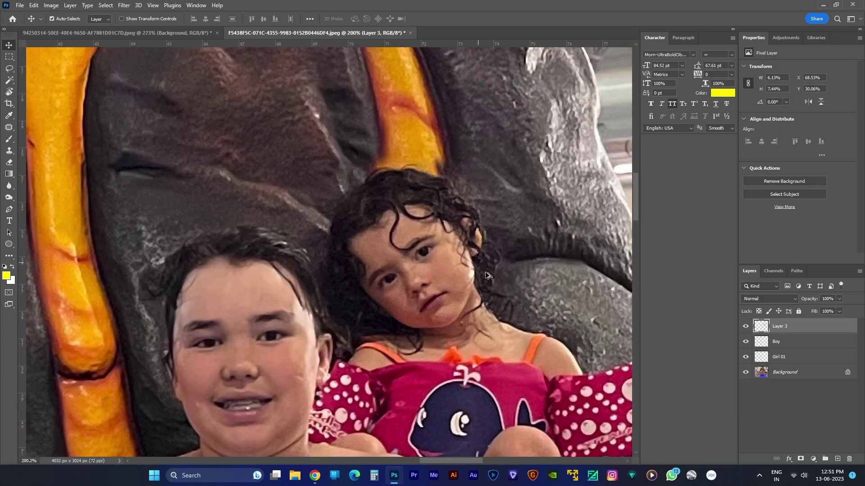
scroll(490, 287, down, 5)
scroll(489, 288, up, 8)
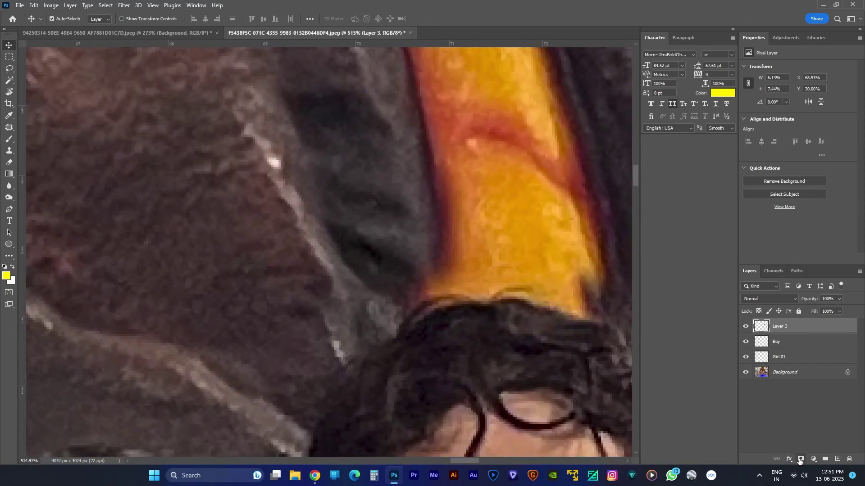
click(800, 459)
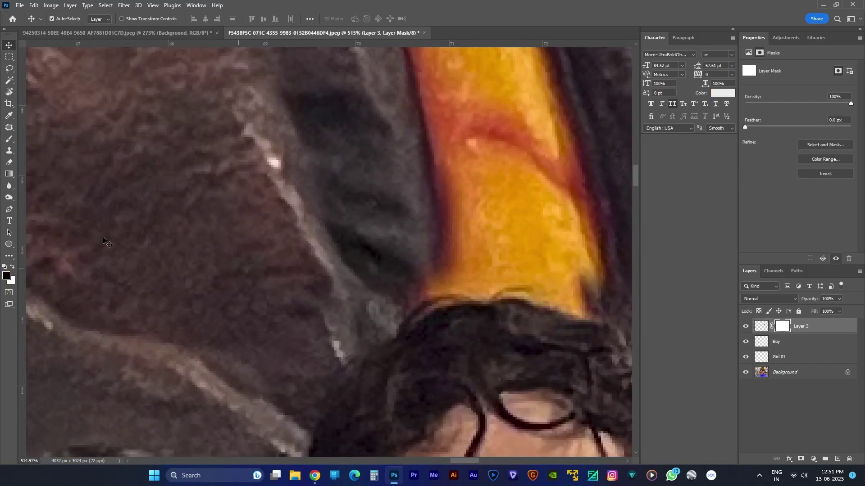
click(9, 143)
scroll(419, 247, up, 3)
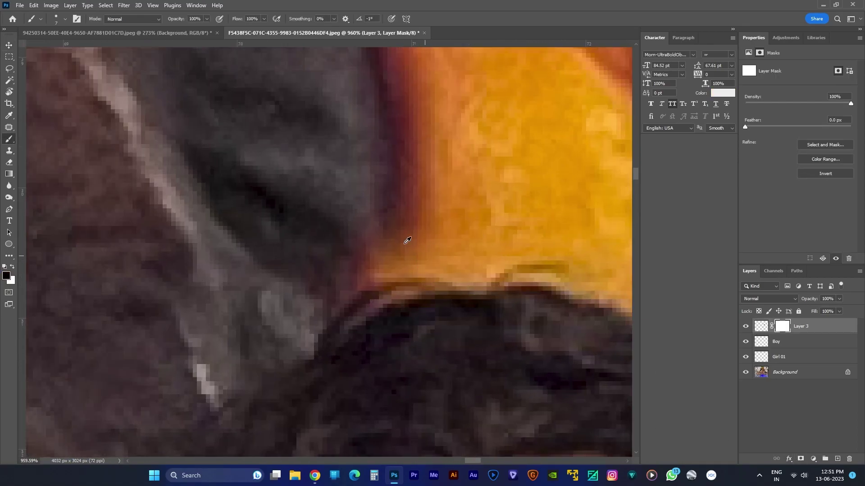
alt+right_click(374, 244)
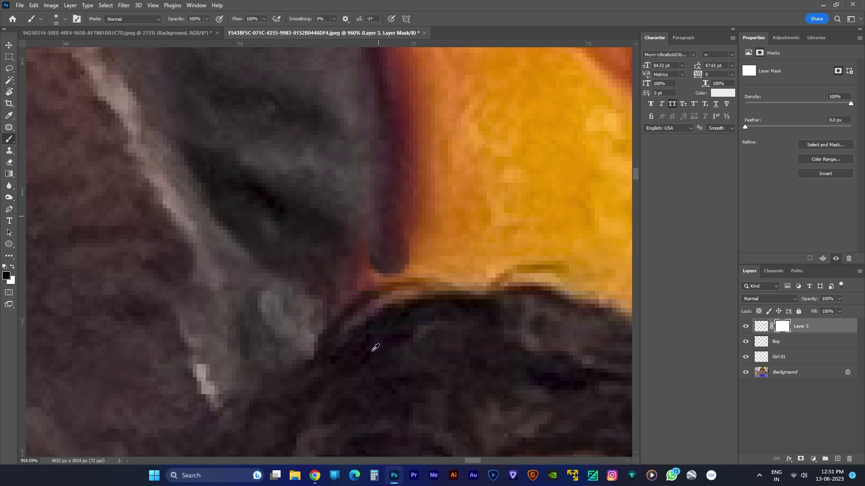
mouse_move(381, 256)
mouse_down()
mouse_move(337, 275)
mouse_move(388, 244)
mouse_move(384, 288)
mouse_up()
scroll(331, 232, down, 5)
scroll(450, 293, up, 6)
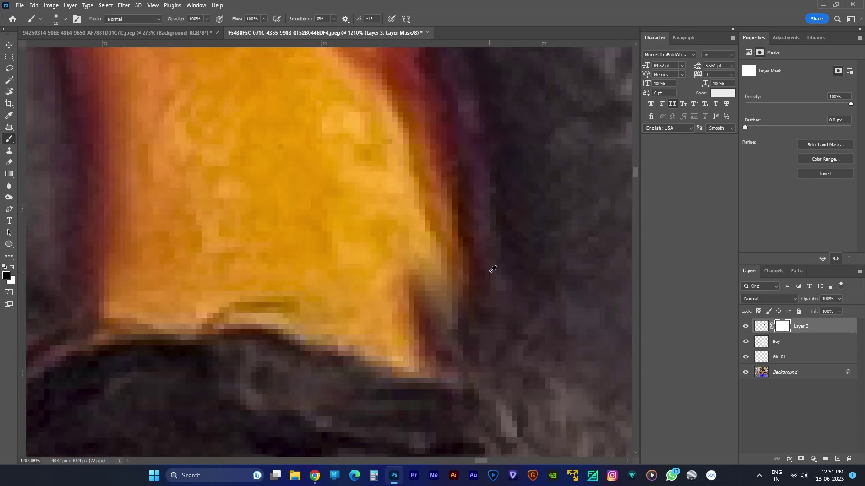
mouse_move(457, 314)
mouse_down()
mouse_move(445, 346)
mouse_move(431, 349)
mouse_move(409, 252)
mouse_up()
Step: Merge Layer 3, Boy, Girl 01 and Background into a single layer
scroll(468, 285, down, 3)
scroll(467, 284, down, 4)
scroll(457, 322, up, 4)
scroll(471, 288, down, 4)
scroll(470, 288, down, 8)
scroll(471, 288, up, 1)
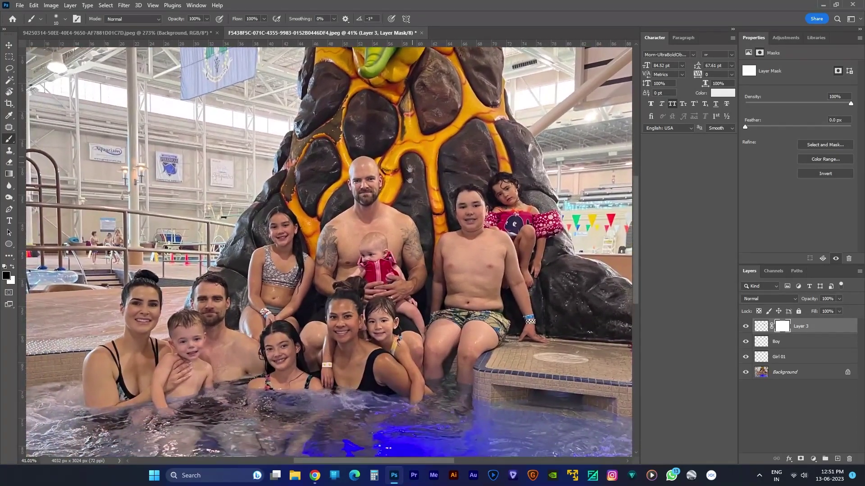
shift+click(792, 373)
key(ctrl+e)
Step: Patch a first mark on the boy's chest with clean skin and duplicate the Background layer
scroll(502, 248, up, 5)
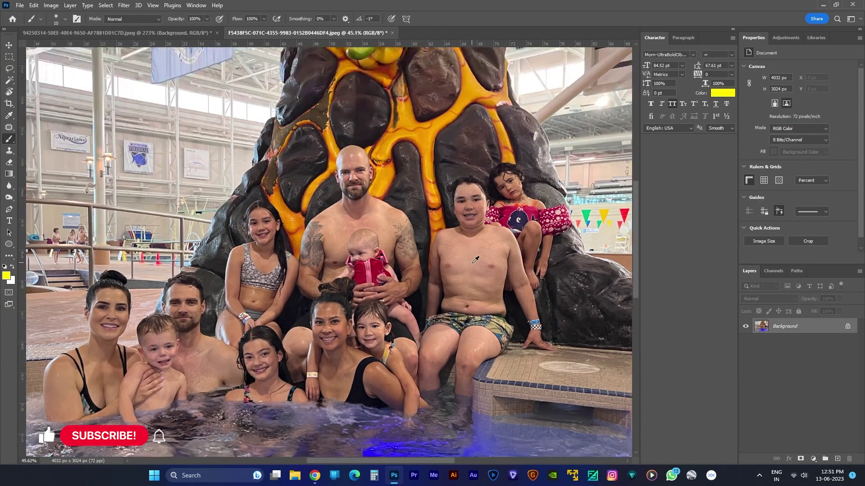
scroll(520, 244, right, 3)
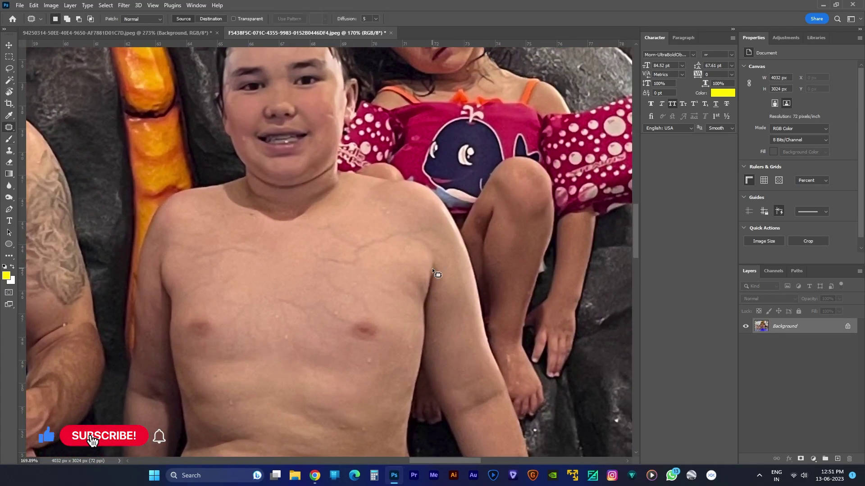
key(j)
scroll(382, 266, up, 5)
mouse_move(356, 255)
mouse_down()
mouse_move(440, 203)
mouse_move(328, 275)
mouse_move(356, 255)
mouse_up()
drag(342, 243, 353, 193)
key(ctrl+d)
key(ctrl+j)
Step: Patch the visible veins and lines across the boy's chest with nearby clean skin on Layer 1
mouse_move(235, 298)
mouse_down()
mouse_move(241, 263)
mouse_move(232, 297)
mouse_up()
drag(244, 274, 271, 231)
key(ctrl+d)
drag(290, 357, 266, 360)
key(ctrl+d)
mouse_move(310, 329)
mouse_down()
mouse_move(340, 363)
mouse_move(315, 331)
mouse_up()
mouse_move(324, 351)
mouse_down()
mouse_move(365, 309)
mouse_move(396, 193)
mouse_up()
key(ctrl+d)
drag(395, 223, 398, 228)
drag(397, 240, 400, 187)
key(ctrl+d)
mouse_move(320, 284)
mouse_down()
mouse_move(297, 324)
mouse_move(324, 272)
mouse_up()
drag(291, 275, 351, 222)
key(ctrl+d)
mouse_move(227, 254)
mouse_down()
mouse_move(212, 309)
mouse_move(234, 275)
mouse_up()
mouse_move(199, 279)
mouse_down()
mouse_move(257, 265)
mouse_move(287, 242)
mouse_up()
key(ctrl+d)
Step: Patch the remaining blemishes on the boy's chest with smooth surrounding skin, clearing the selection after each repair
scroll(289, 241, down, 8)
scroll(184, 209, up, 8)
mouse_move(232, 199)
mouse_down()
mouse_move(299, 189)
mouse_move(380, 146)
mouse_move(223, 187)
mouse_move(392, 149)
mouse_move(225, 205)
mouse_up()
key(ctrl+d)
mouse_move(344, 183)
mouse_down()
mouse_move(273, 255)
mouse_move(257, 299)
mouse_up()
key(ctrl+d)
key(ctrl+d)
drag(264, 201, 268, 198)
drag(303, 231, 377, 232)
key(ctrl+d)
scroll(218, 195, down, 6)
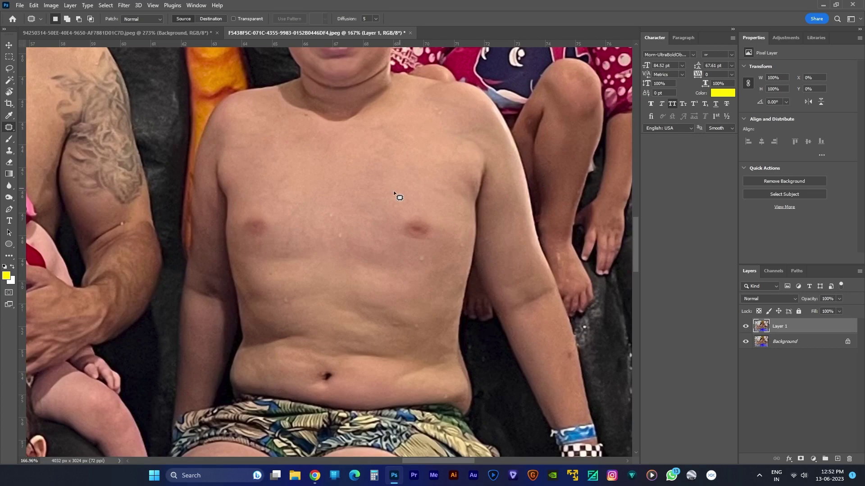
scroll(394, 195, up, 6)
mouse_move(271, 159)
mouse_down()
mouse_move(292, 177)
mouse_move(266, 157)
mouse_up()
key(ctrl+d)
mouse_move(333, 272)
mouse_down()
mouse_move(315, 191)
mouse_move(409, 181)
mouse_up()
key(ctrl+d)
Step: Apply the Camera Raw filter to Layer 1, raising the noise reduction settings under Detail to smooth the photo
scroll(361, 207, down, 10)
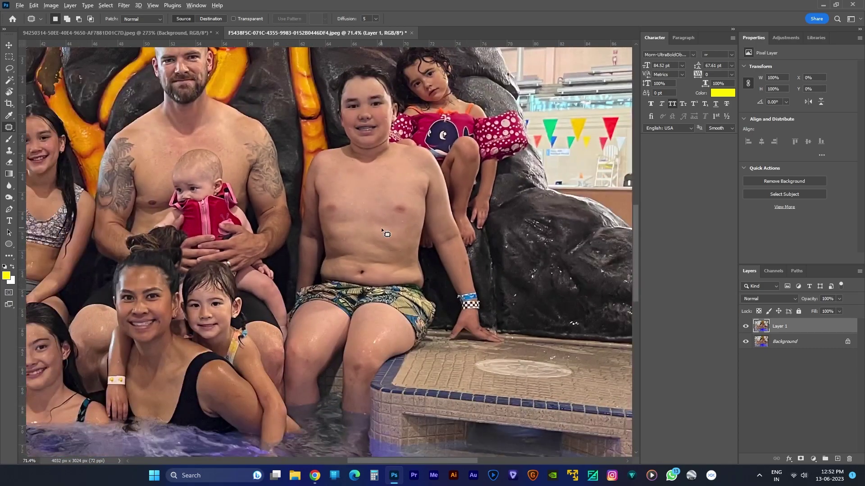
scroll(382, 230, down, 3)
scroll(382, 213, left, 5)
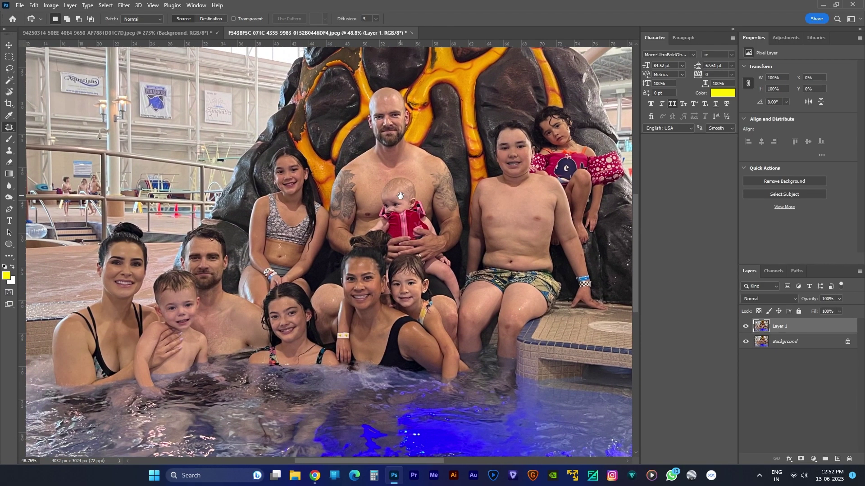
drag(400, 195, 401, 195)
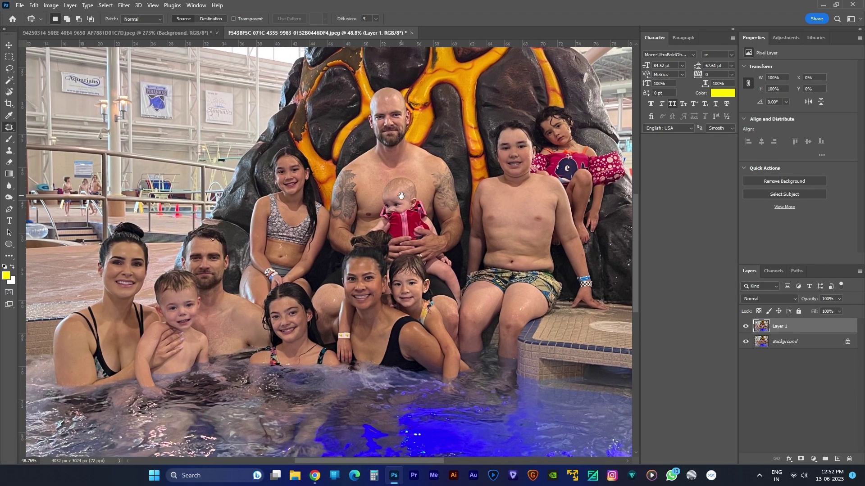
scroll(340, 200, down, 5)
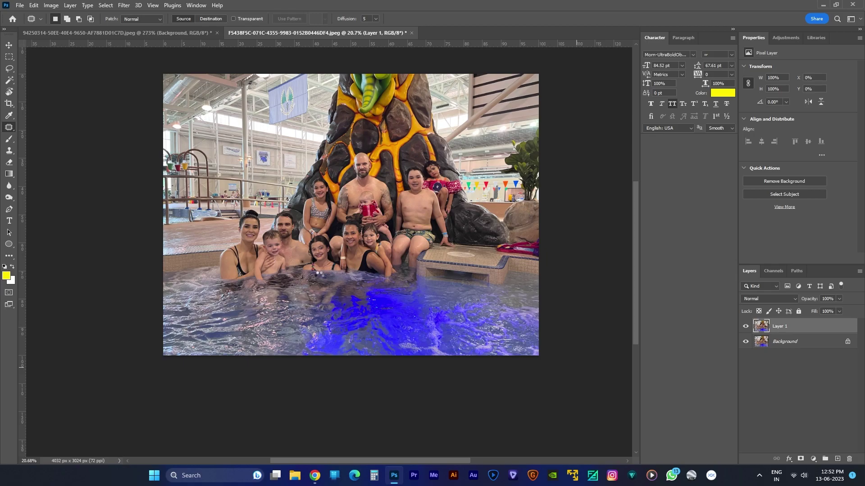
key(ctrl+shift+a)
scroll(418, 233, up, 5)
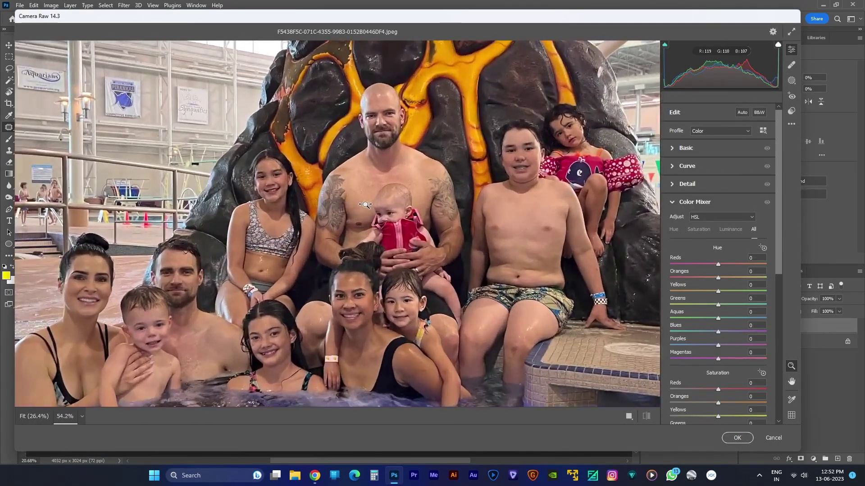
scroll(418, 232, down, 3)
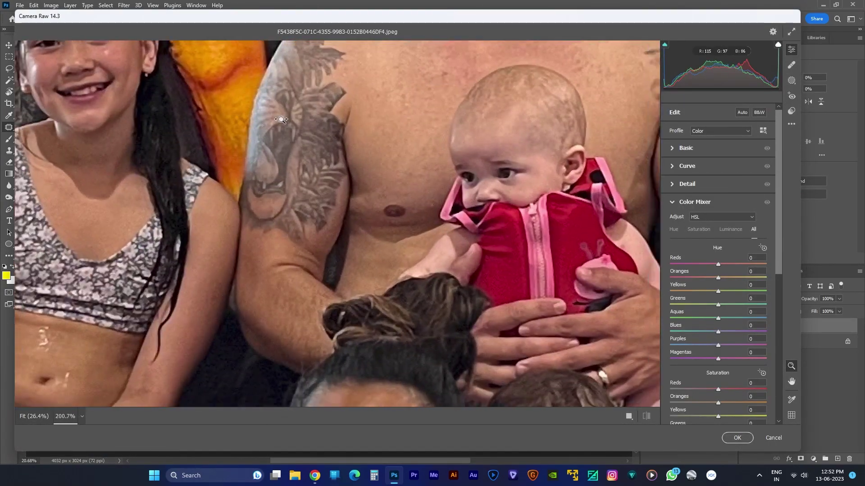
scroll(353, 232, up, 6)
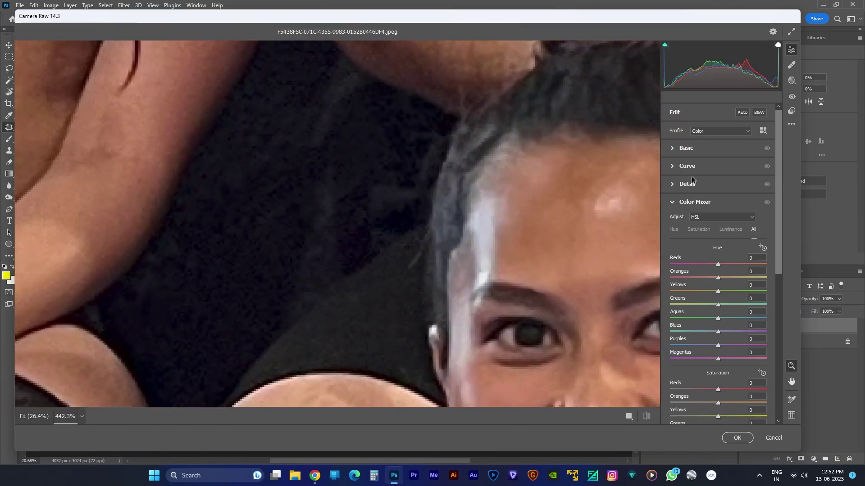
click(698, 151)
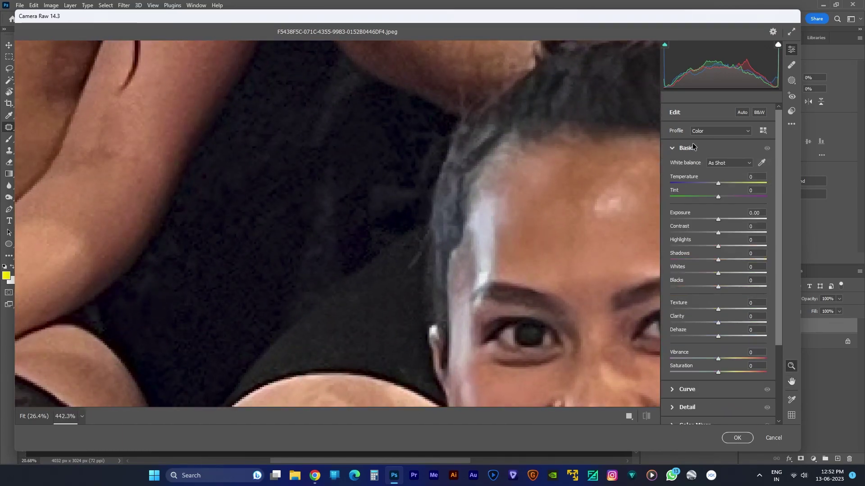
click(689, 147)
click(686, 184)
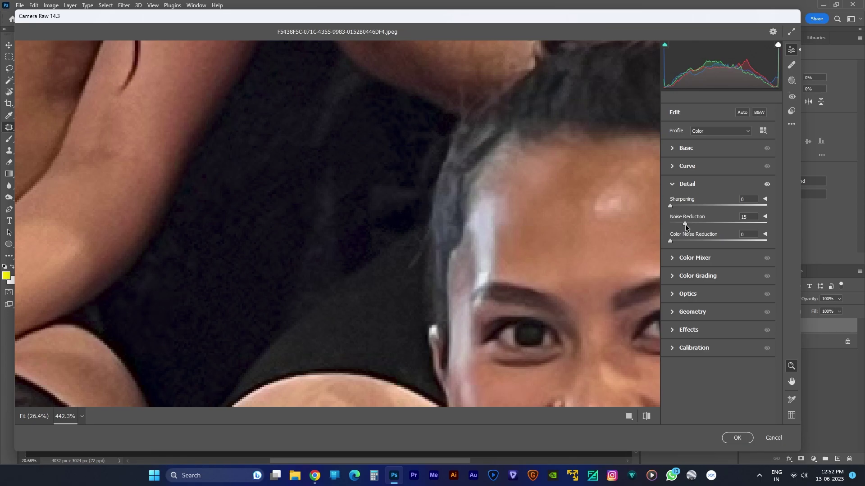
drag(688, 224, 768, 242)
click(737, 438)
scroll(374, 230, up, 3)
scroll(374, 229, down, 3)
scroll(341, 208, up, 1)
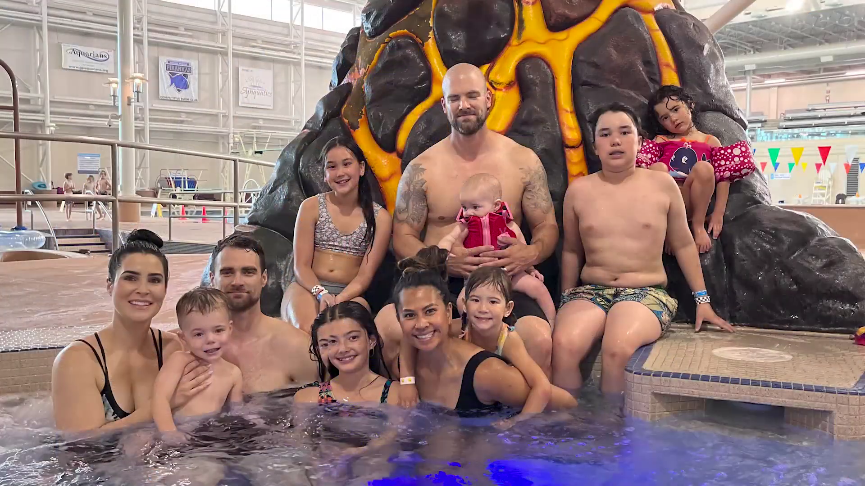